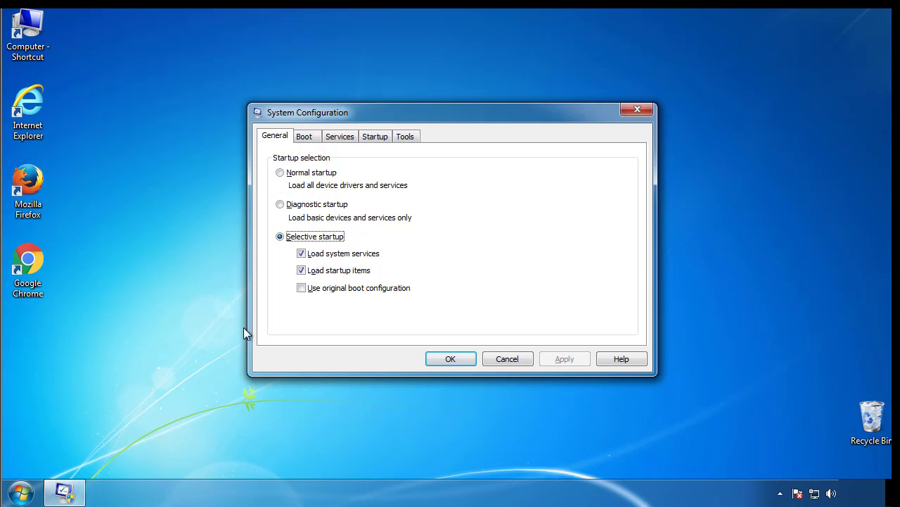
# - Enable Safe boot with the Minimal option, restart the computer to apply it, and dismiss the safe mode help window
pyautogui.click(304, 139)
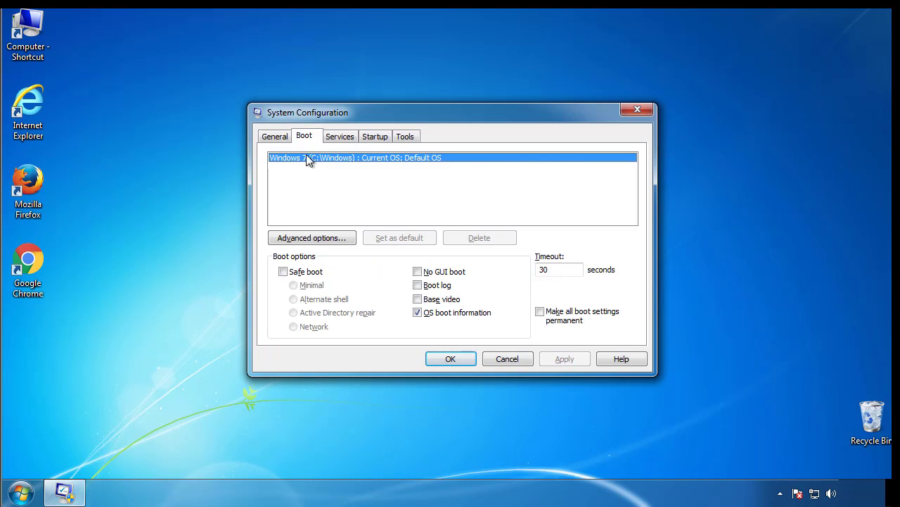
pyautogui.click(283, 272)
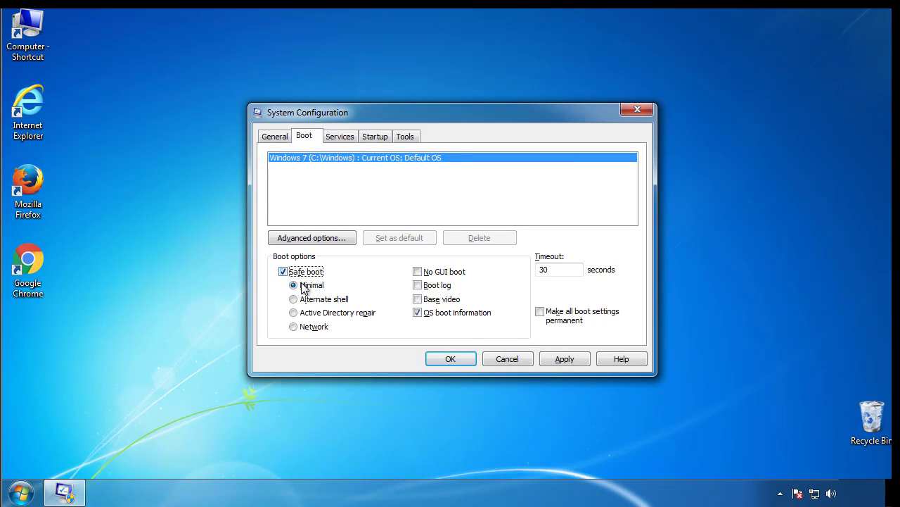
pyautogui.click(457, 359)
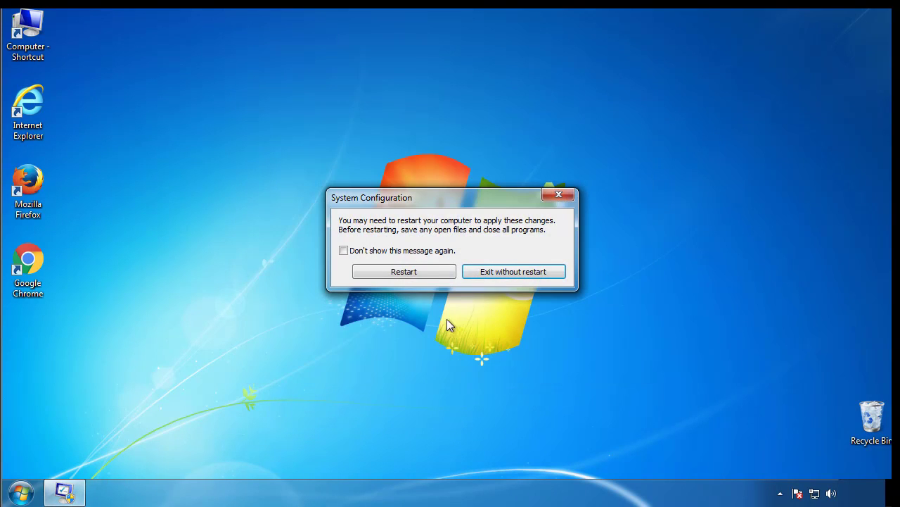
pyautogui.click(406, 272)
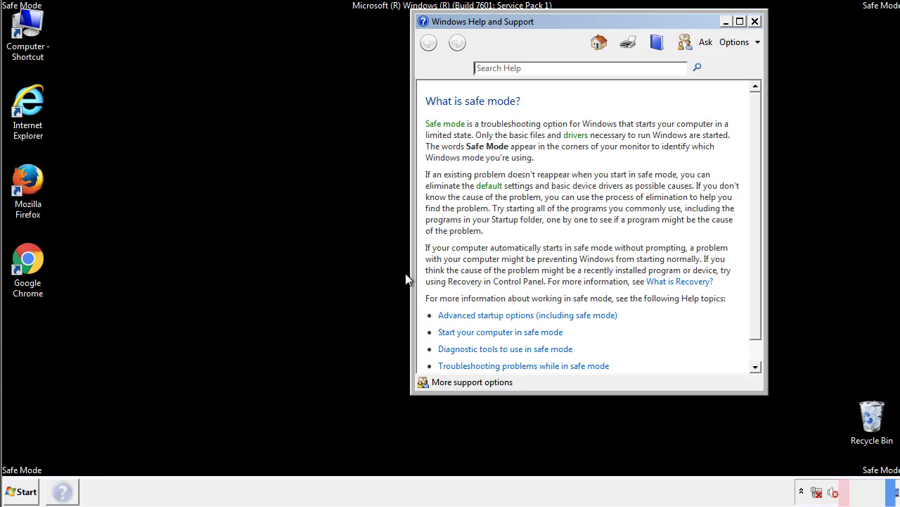
pyautogui.click(754, 21)
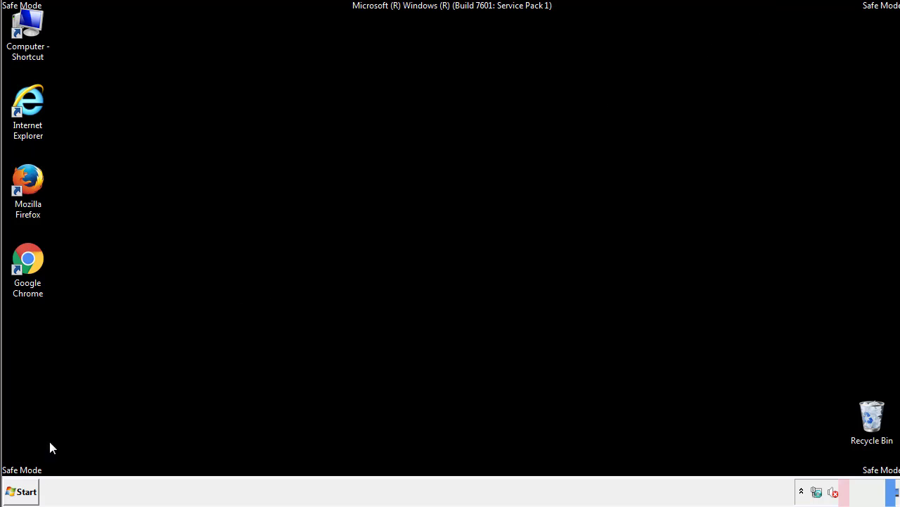
# - Make sure Folder Options is set to show hidden files, folders, and drives, confirm it, and close Control Panel
pyautogui.click(21, 491)
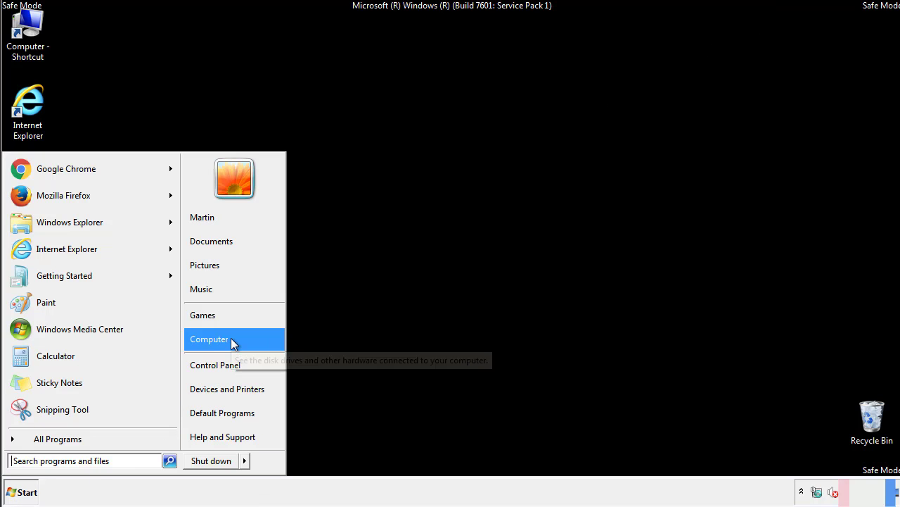
pyautogui.click(223, 364)
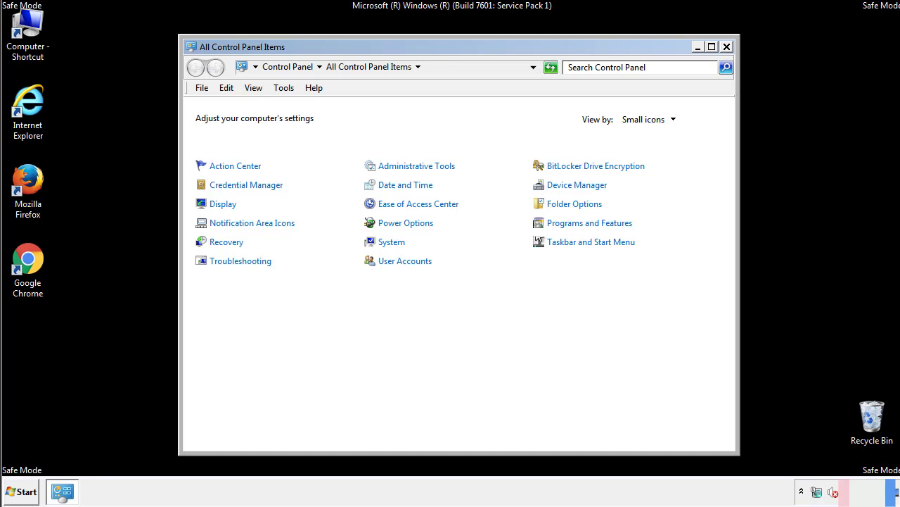
pyautogui.click(578, 203)
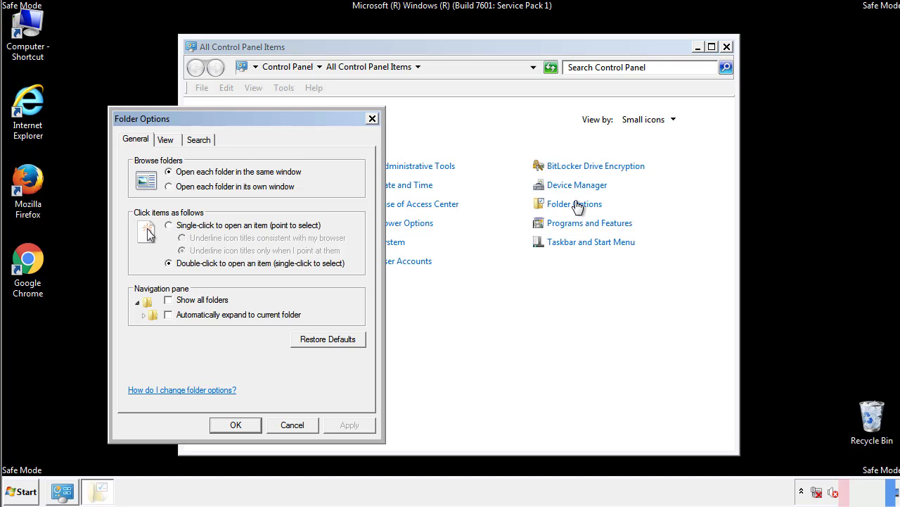
pyautogui.click(168, 143)
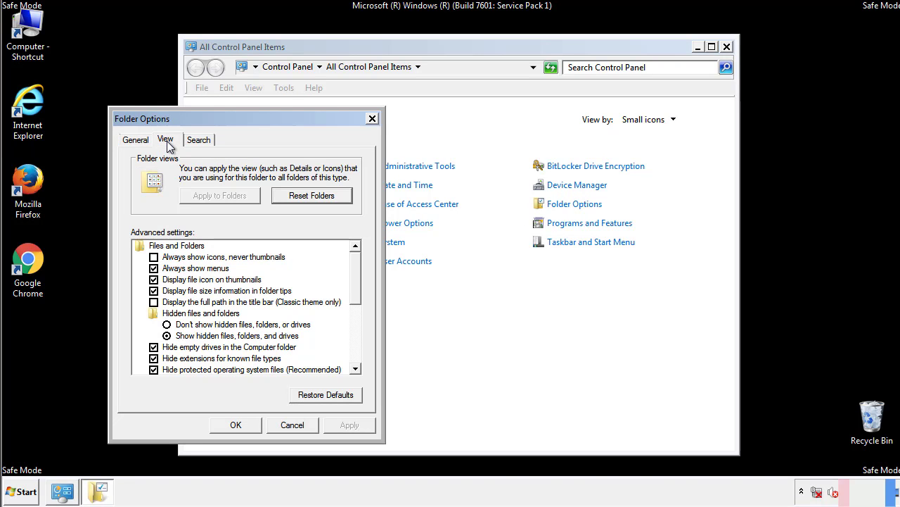
pyautogui.click(154, 268)
pyautogui.click(237, 425)
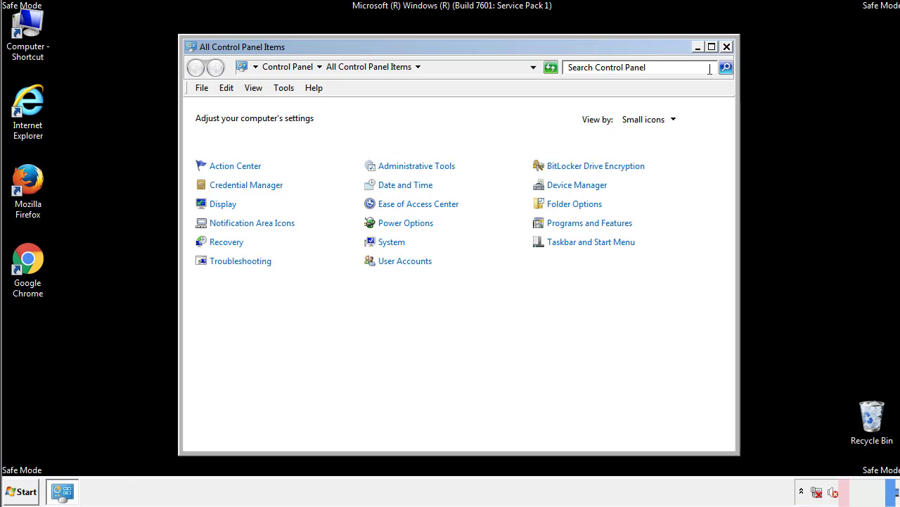
pyautogui.click(727, 47)
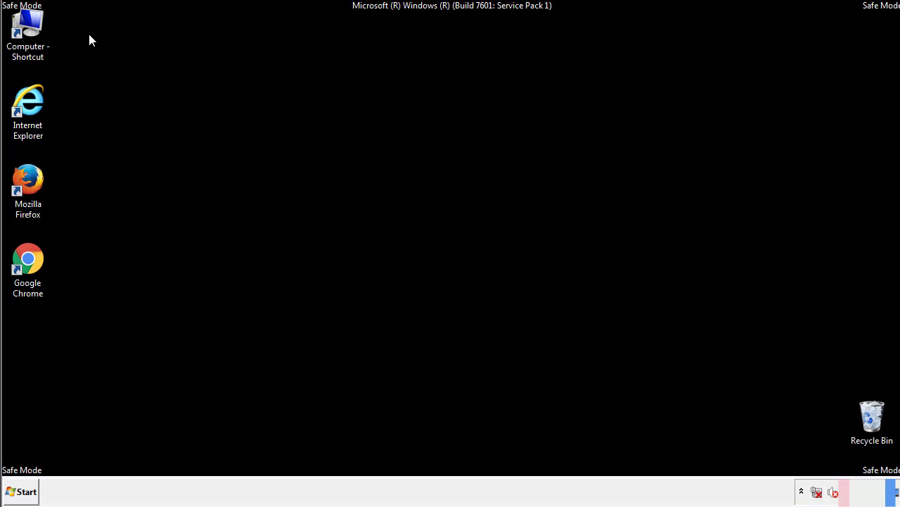
# - Browse from Computer to the folder C:\Windows\System32\drivers\etc
pyautogui.doubleClick(27, 20)
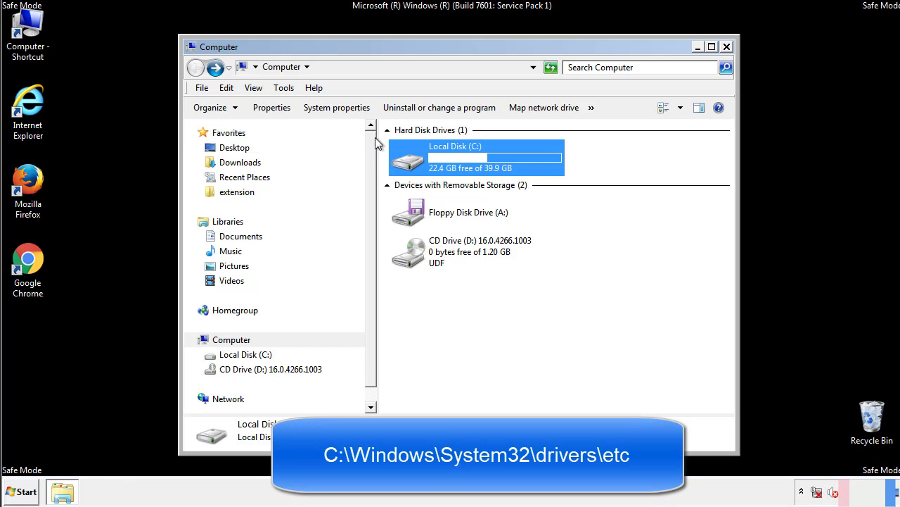
pyautogui.doubleClick(414, 163)
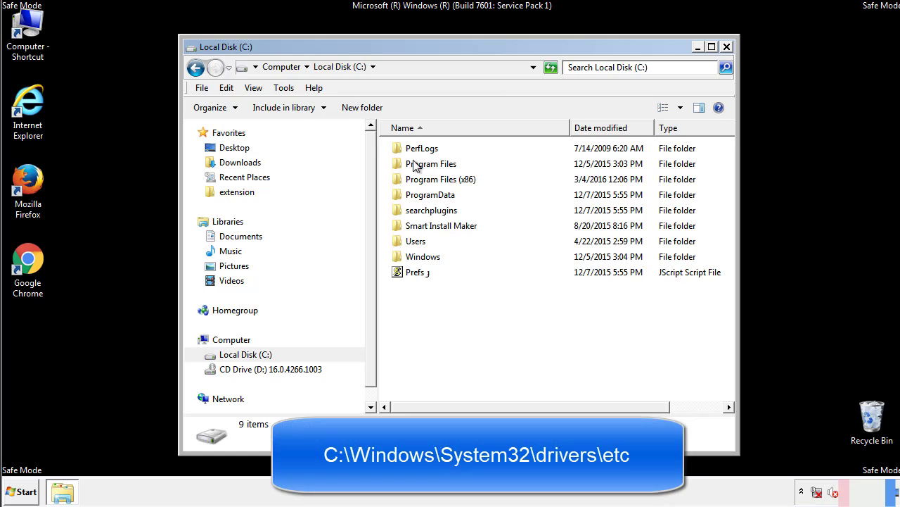
pyautogui.click(411, 259)
pyautogui.doubleClick(411, 259)
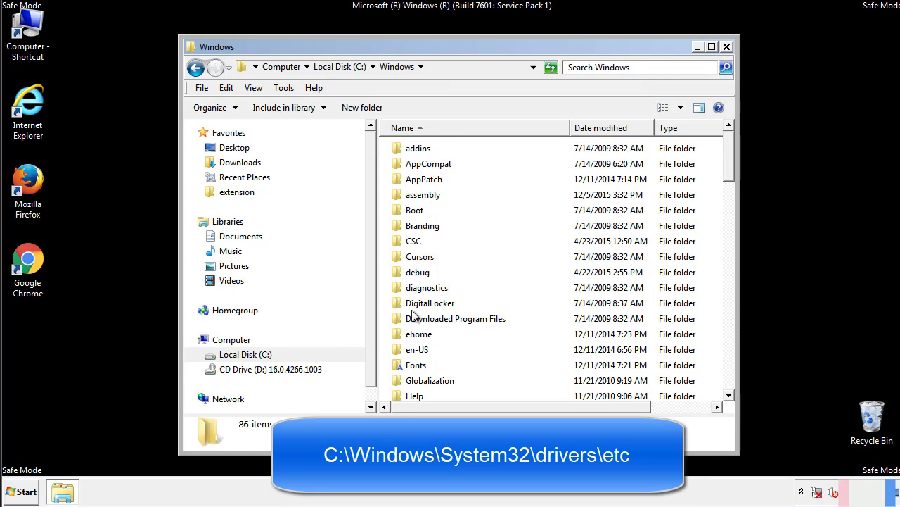
pyautogui.scroll(-4, 412, 317)
pyautogui.scroll(-5, 415, 318)
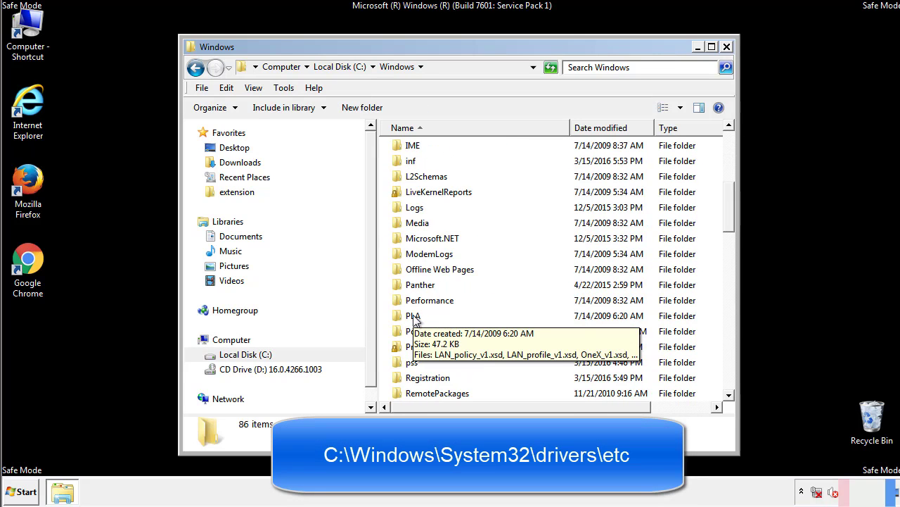
pyautogui.scroll(-2, 415, 318)
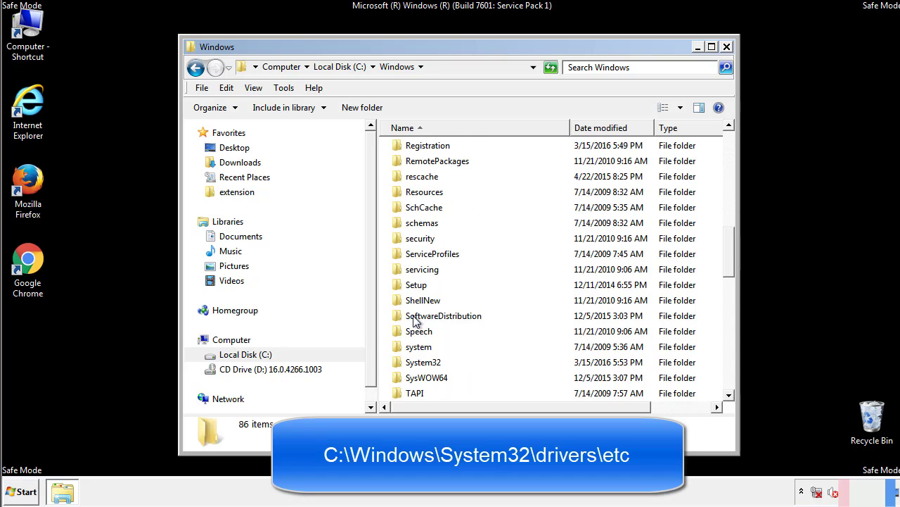
pyautogui.doubleClick(422, 361)
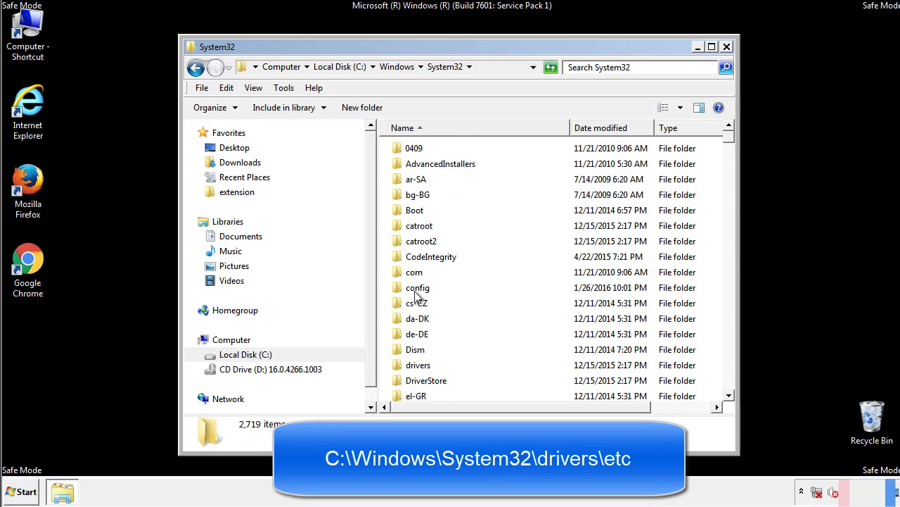
pyautogui.click(419, 368)
pyautogui.doubleClick(419, 368)
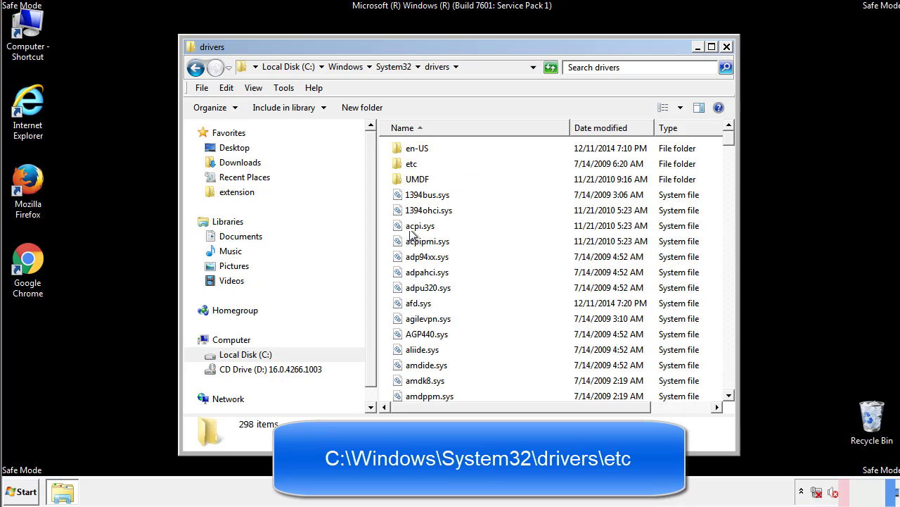
pyautogui.doubleClick(408, 164)
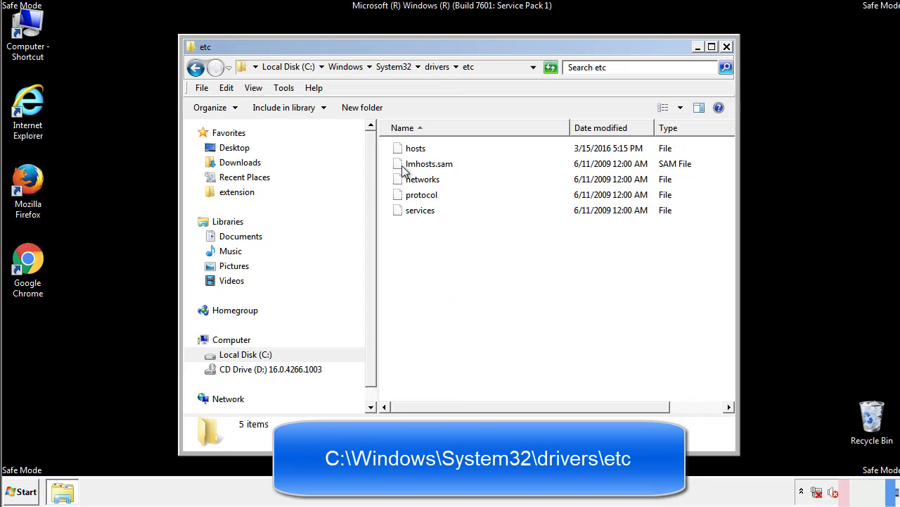
# - Open the hosts file with Notepad and move its window fully into view
pyautogui.doubleClick(408, 151)
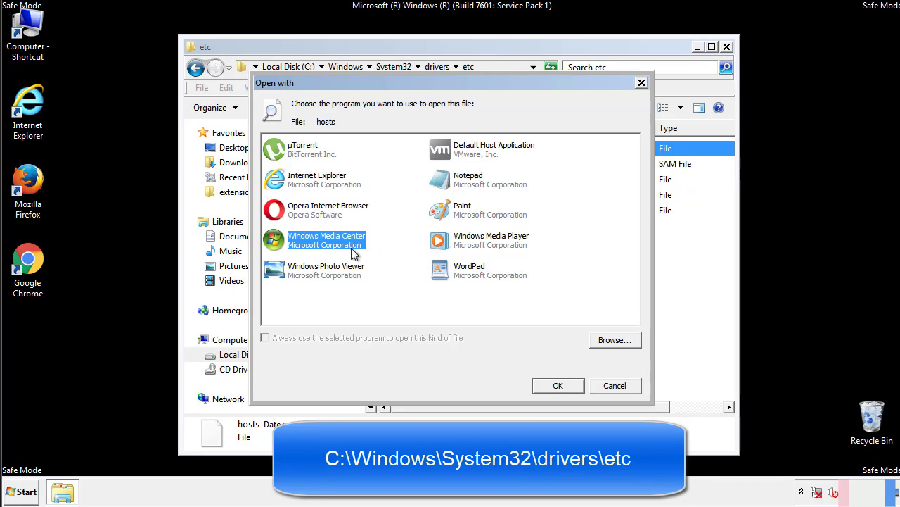
pyautogui.click(456, 183)
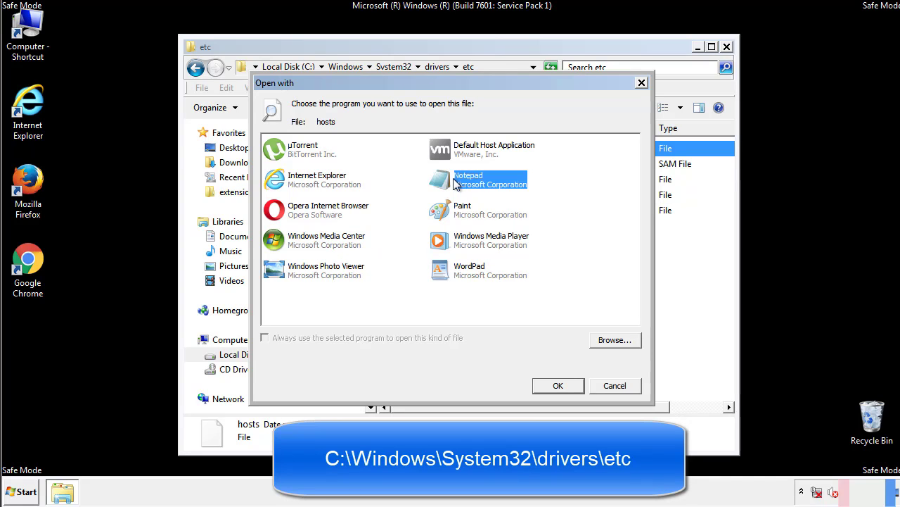
pyautogui.click(554, 384)
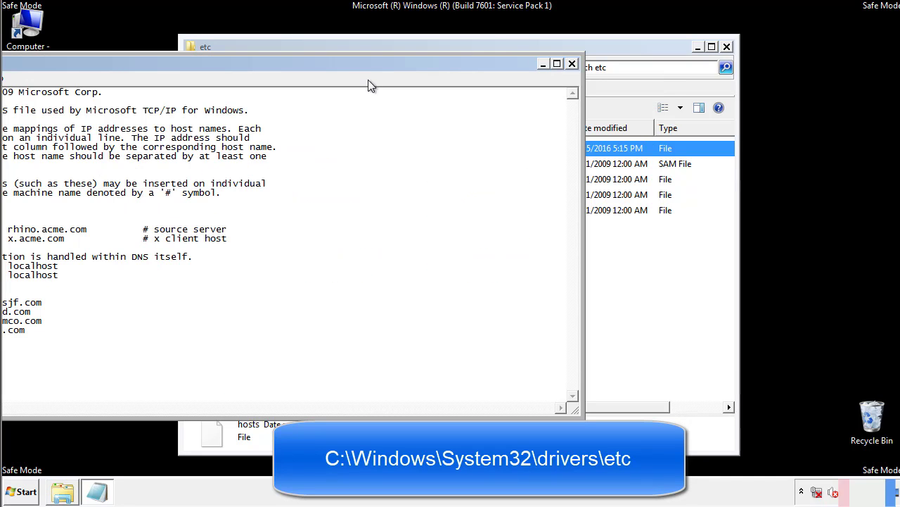
pyautogui.moveTo(368, 64); pyautogui.dragTo(572, 76)
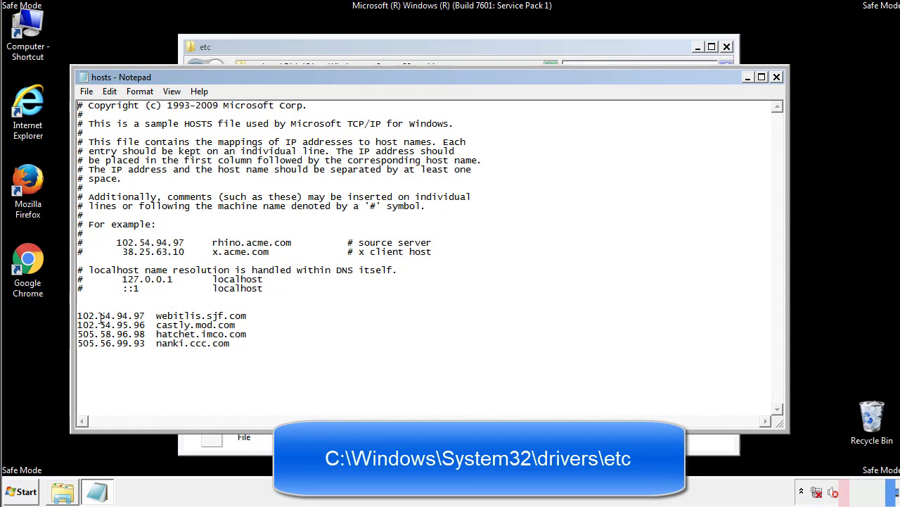
# - Delete the four IP address entries below the localhost lines in the hosts file, save it, and close the etc folder
pyautogui.moveTo(252, 344); pyautogui.dragTo(78, 308)
pyautogui.press('Delete')
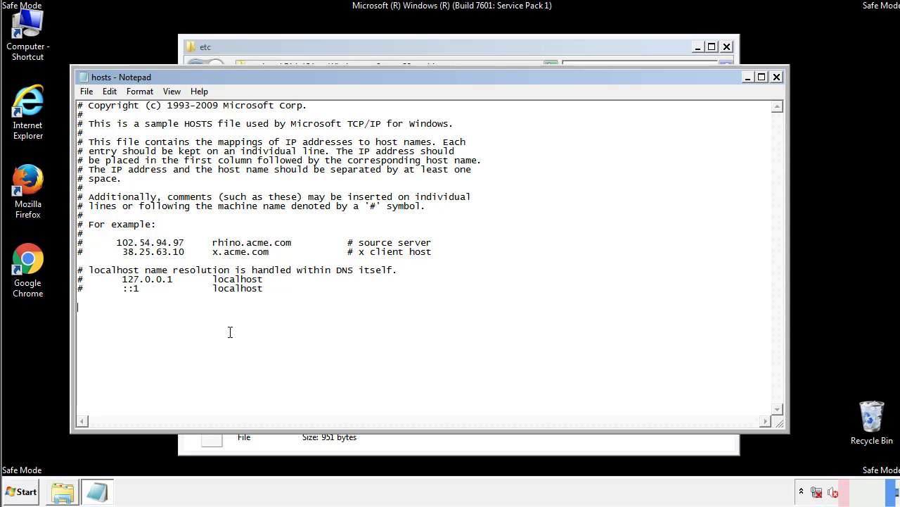
pyautogui.click(777, 79)
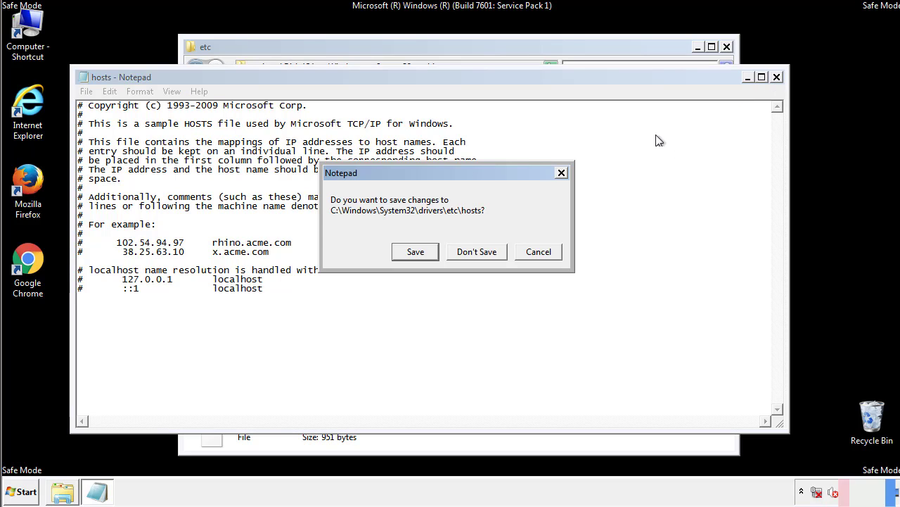
pyautogui.click(397, 258)
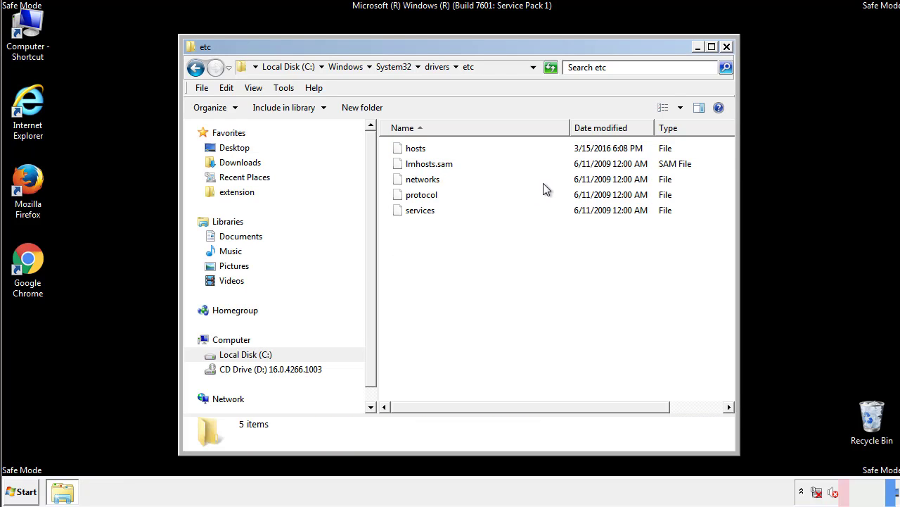
pyautogui.click(725, 47)
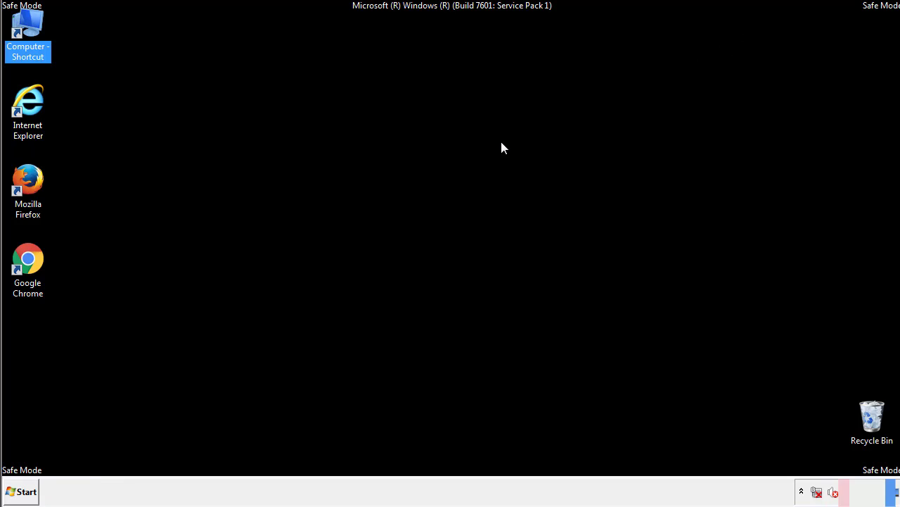
# - Open the Startup program folder from the list of all programs
pyautogui.click(24, 489)
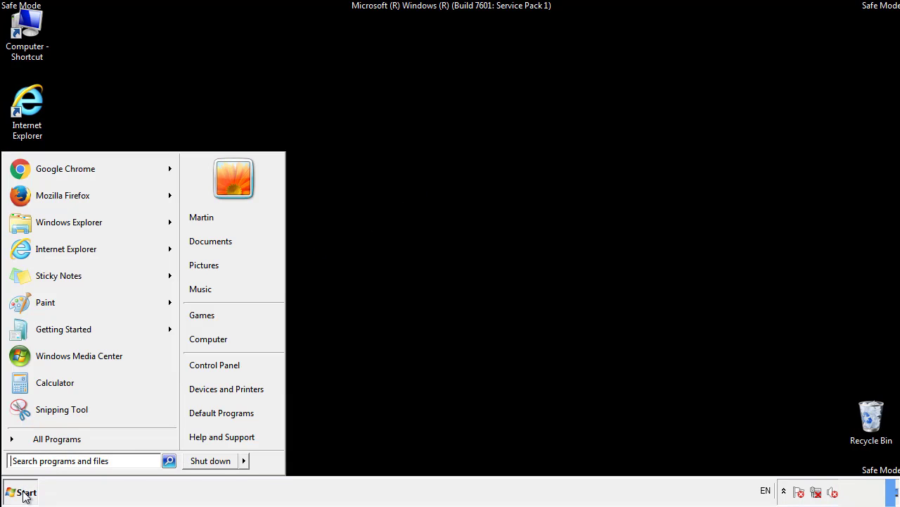
pyautogui.click(41, 446)
pyautogui.rightClick(37, 392)
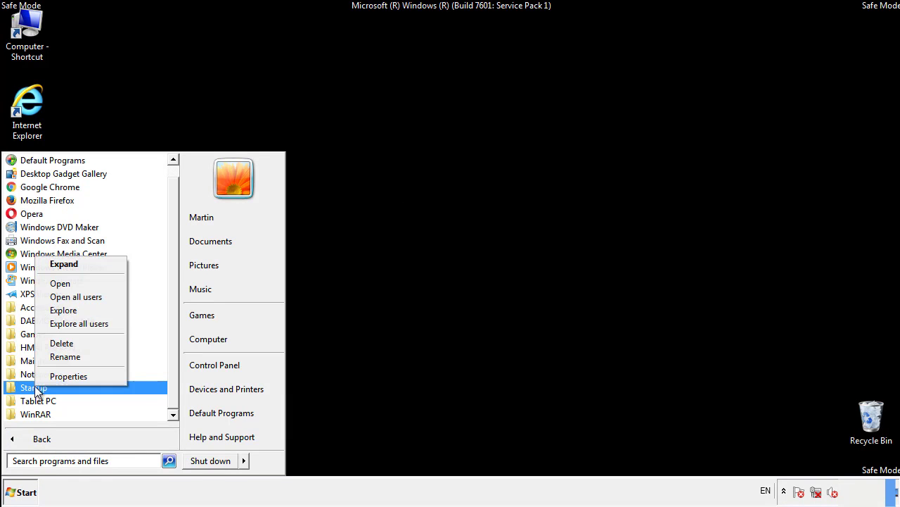
pyautogui.click(69, 283)
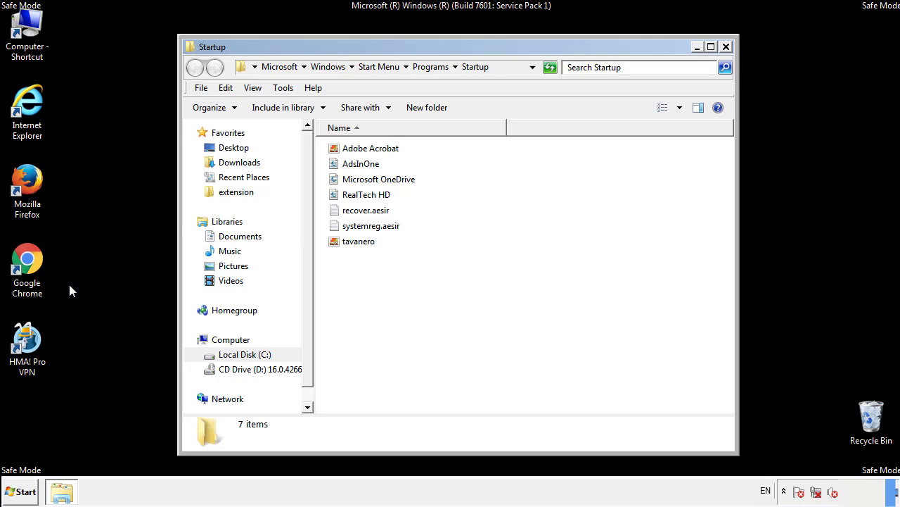
# - Delete AdsInOne, recover.aesir, systemreg.aesir and tavanero from the Startup folder and close the folder window
pyautogui.click(366, 168)
pyautogui.keyDown('ctrl'); pyautogui.click(371, 210); pyautogui.keyUp('ctrl')
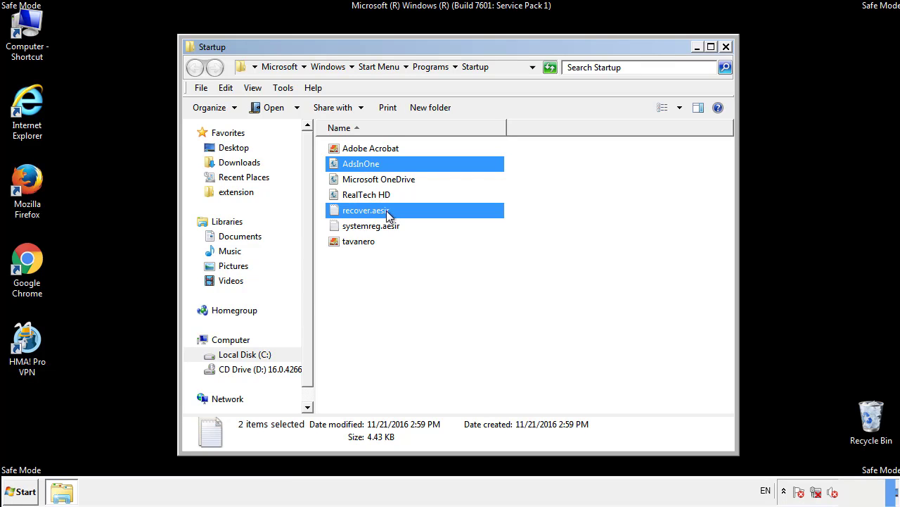
pyautogui.keyDown('ctrl'); pyautogui.click(367, 228); pyautogui.keyUp('ctrl')
pyautogui.keyDown('ctrl'); pyautogui.click(359, 241); pyautogui.keyUp('ctrl')
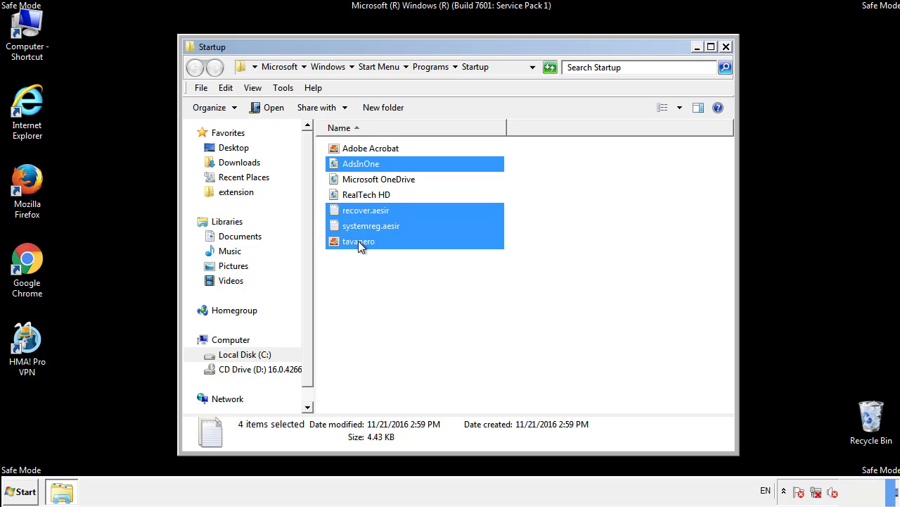
pyautogui.rightClick(355, 242)
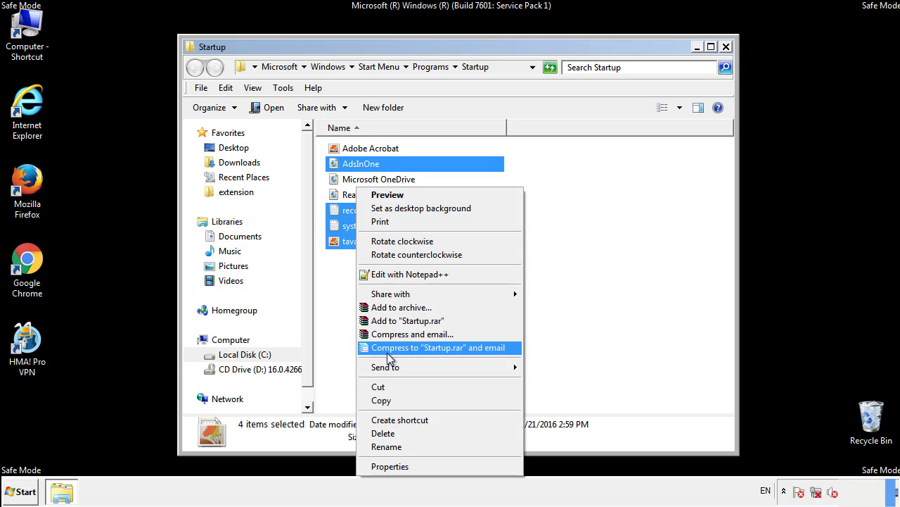
pyautogui.click(381, 432)
pyautogui.click(505, 256)
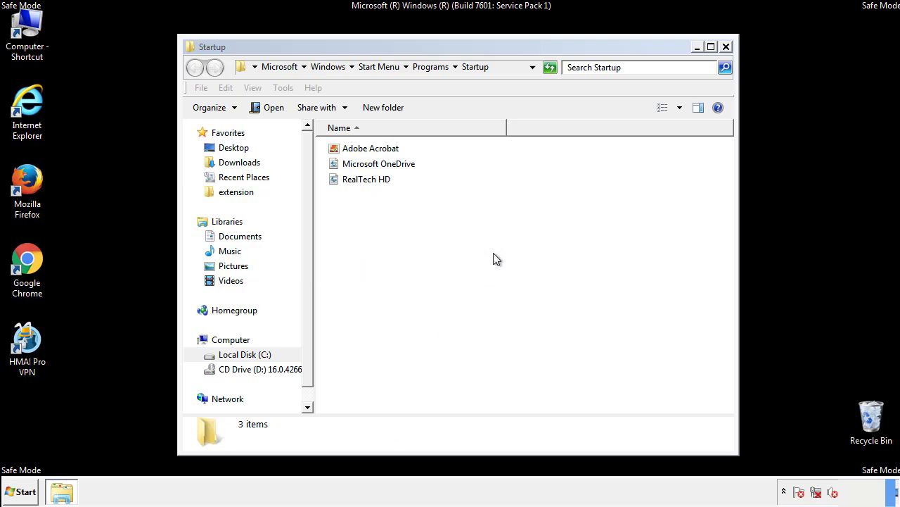
pyautogui.click(726, 47)
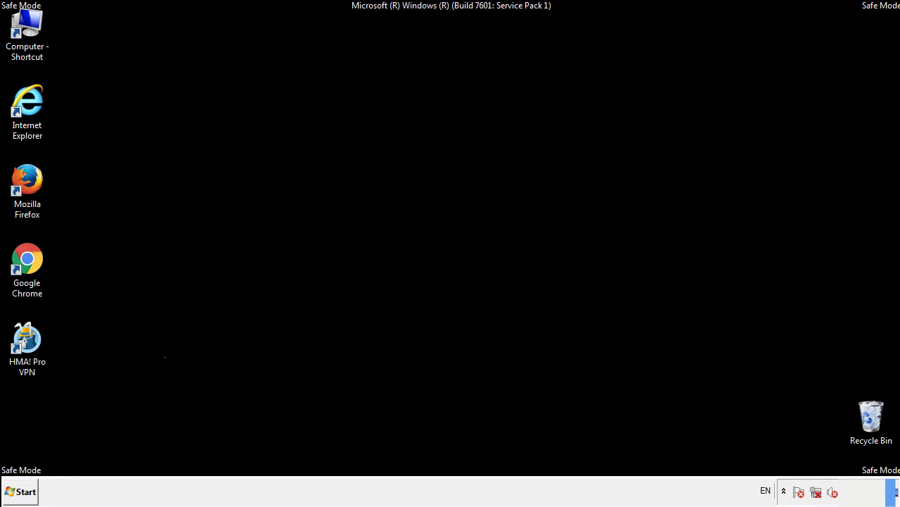
# - Find regedit through the Windows search and launch the Registry Editor
pyautogui.click(21, 495)
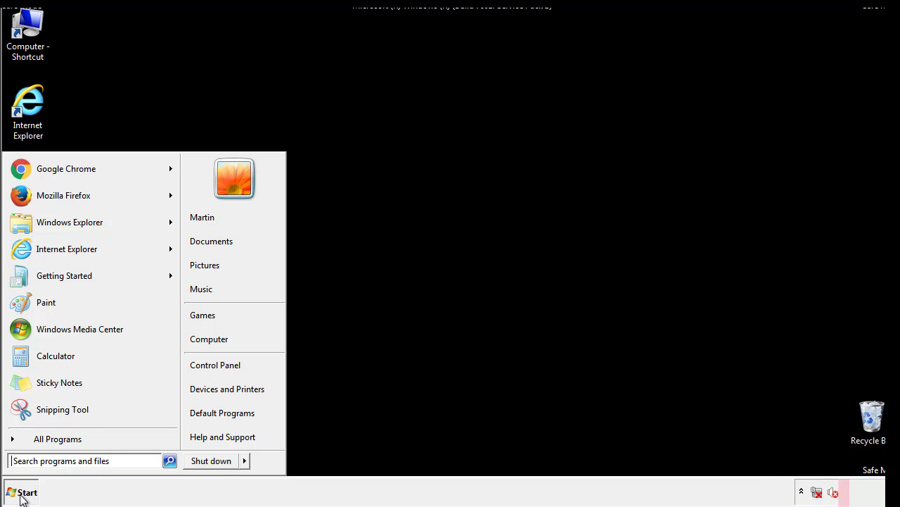
pyautogui.write('regedit')
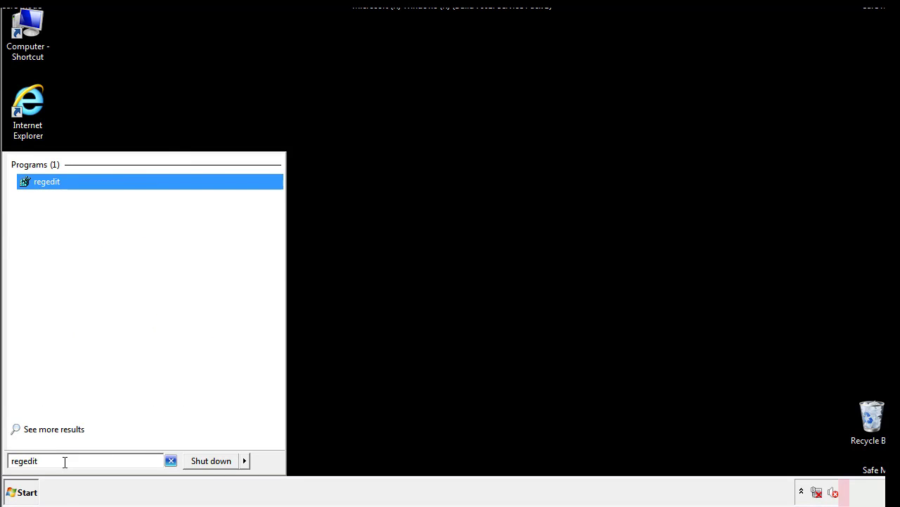
pyautogui.press('Return')
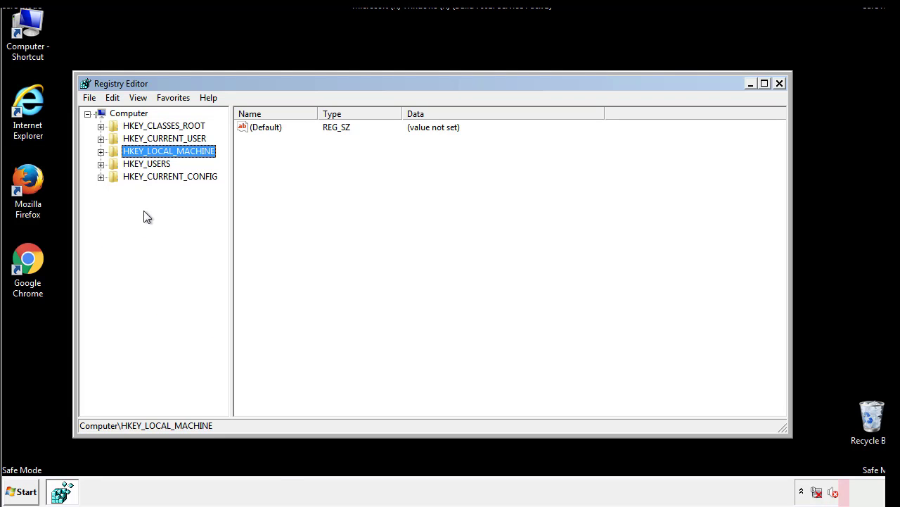
# - Open the registry key HKEY_LOCAL_MACHINE\SOFTWARE\Microsoft\Windows\CurrentVersion\Run
pyautogui.click(101, 151)
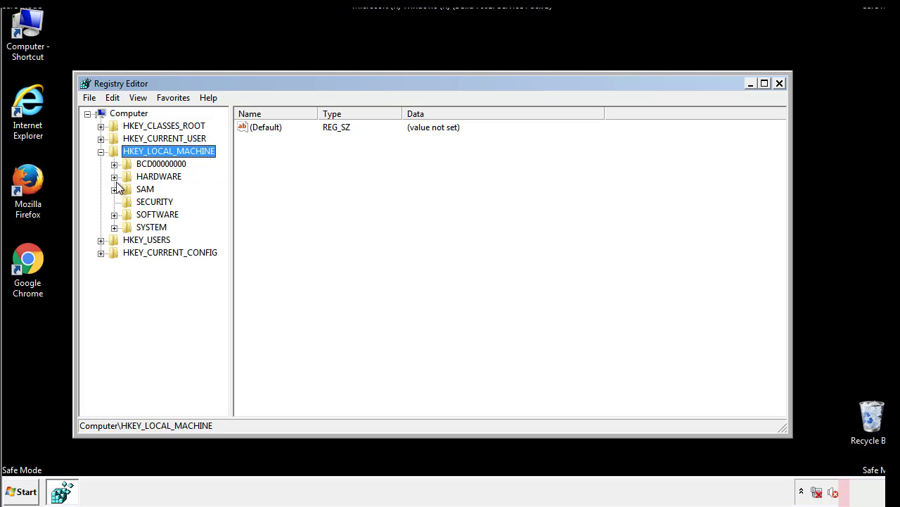
pyautogui.click(114, 215)
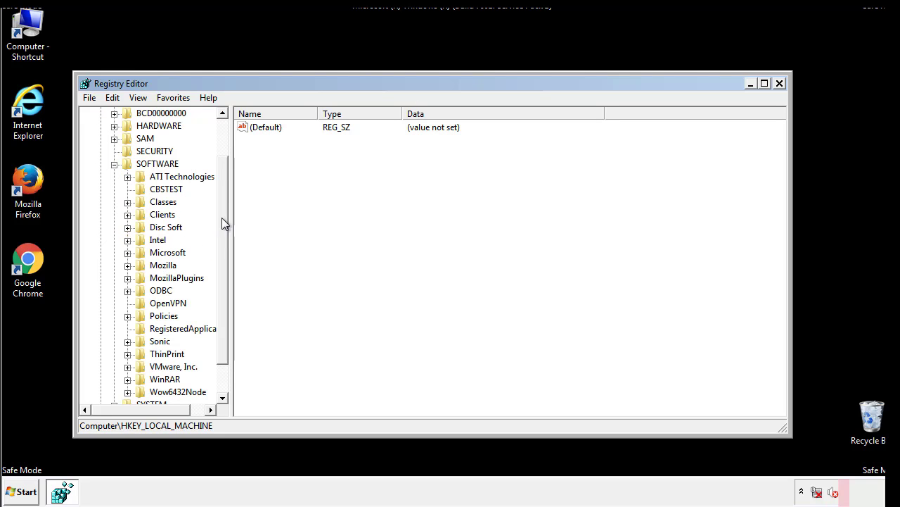
pyautogui.moveTo(222, 207); pyautogui.dragTo(223, 233)
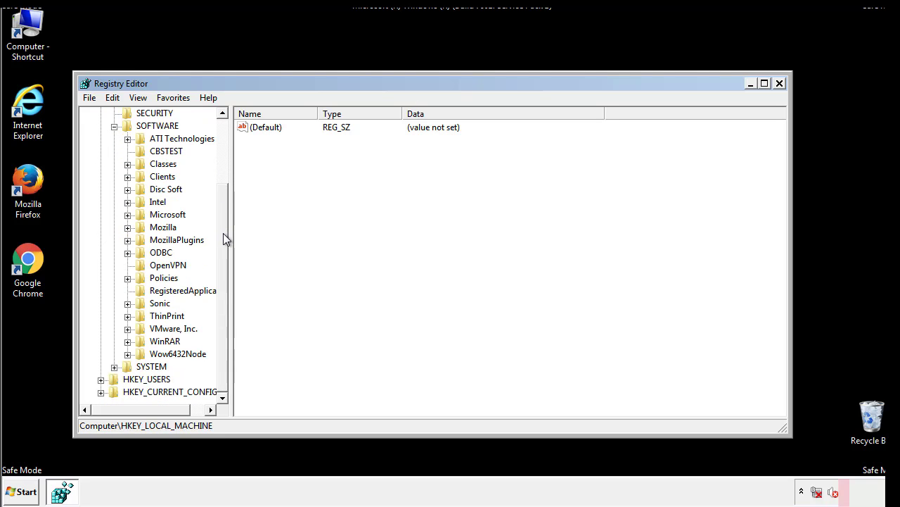
pyautogui.click(126, 215)
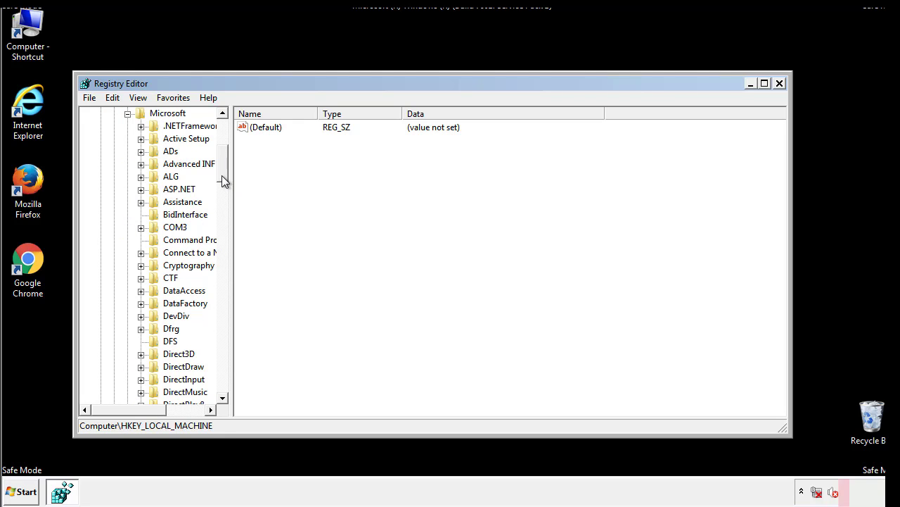
pyautogui.moveTo(222, 176); pyautogui.dragTo(221, 350)
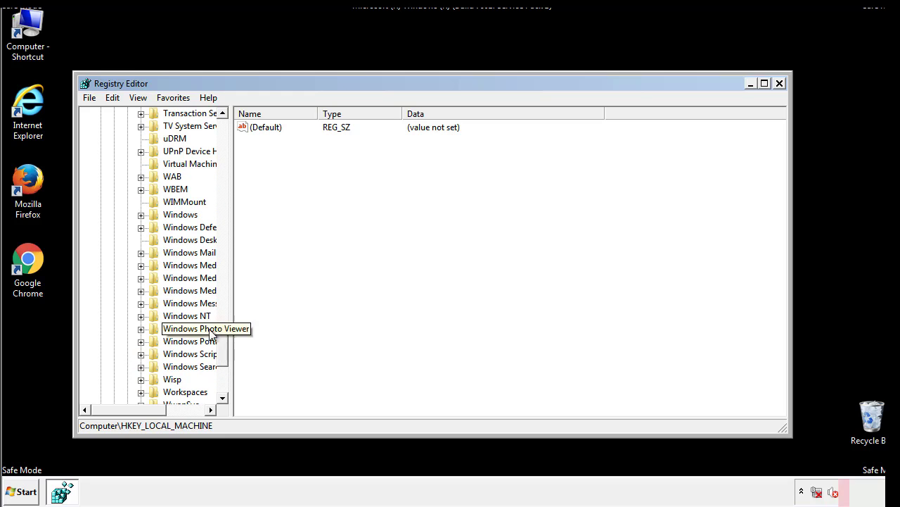
pyautogui.click(141, 216)
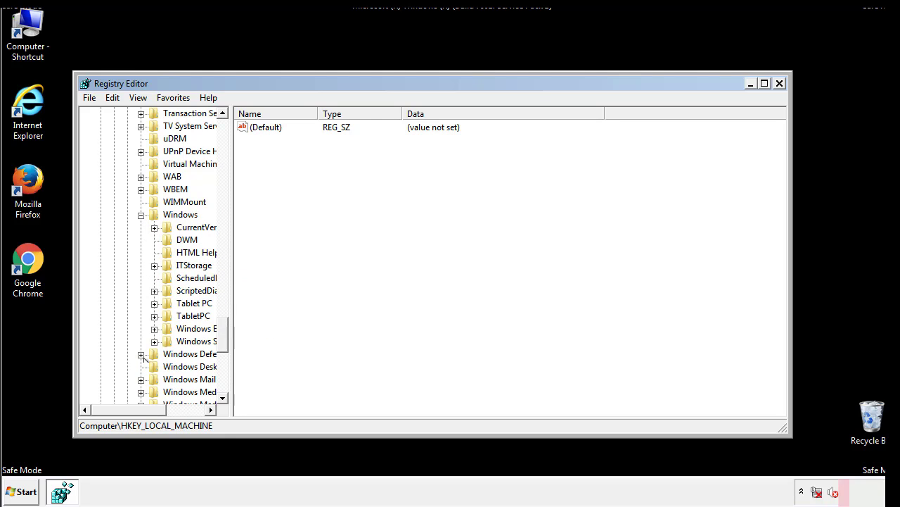
pyautogui.moveTo(123, 410); pyautogui.dragTo(144, 413)
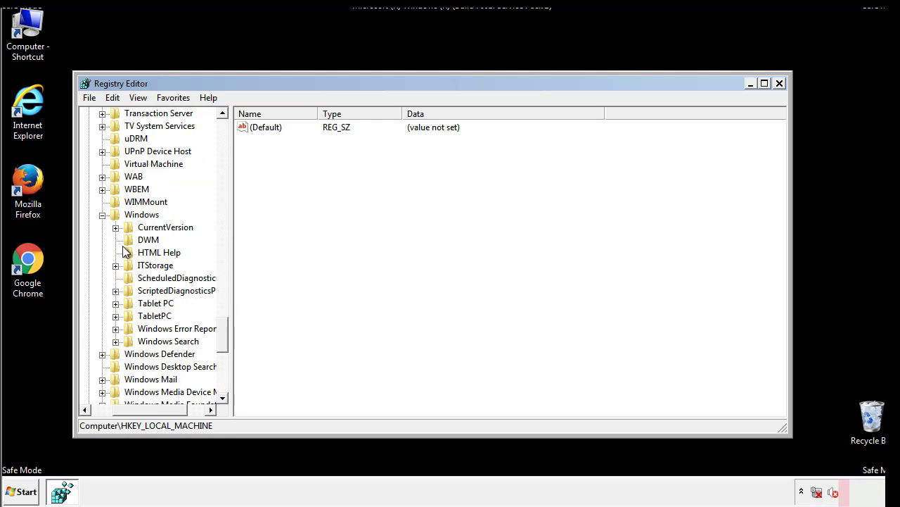
pyautogui.click(115, 227)
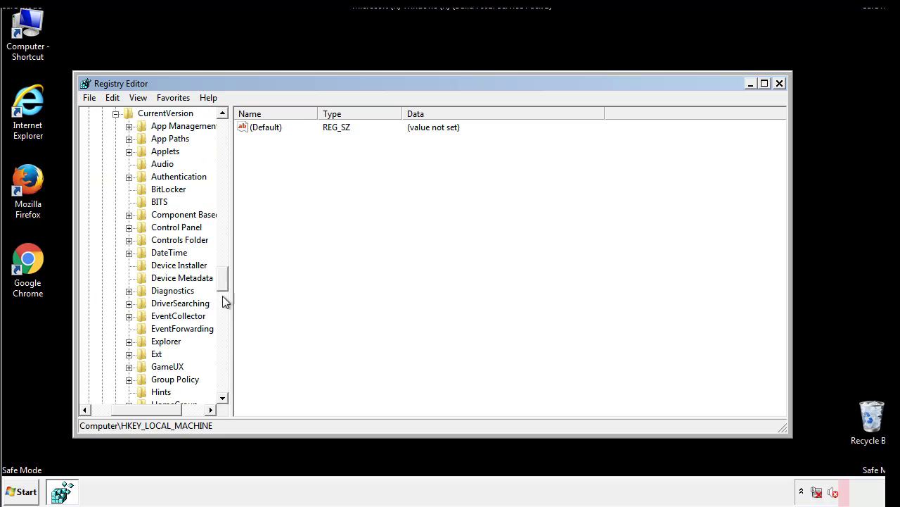
pyautogui.moveTo(225, 277); pyautogui.dragTo(225, 321)
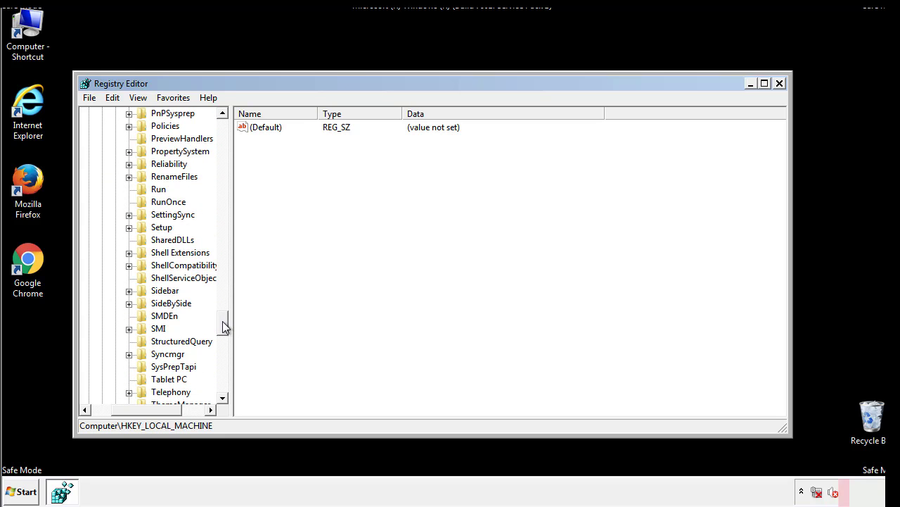
pyautogui.click(145, 190)
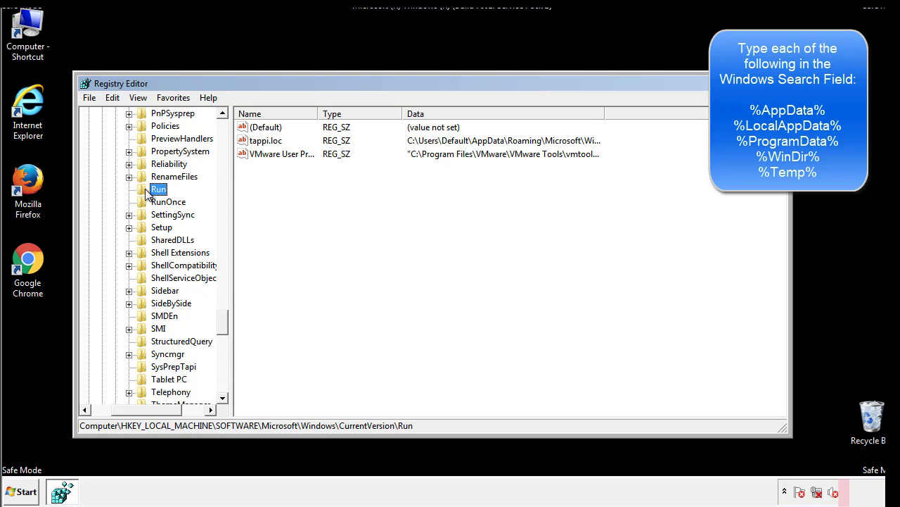
# - Delete the suspicious tappi.loc value from the Run key and confirm its permanent removal
pyautogui.rightClick(267, 144)
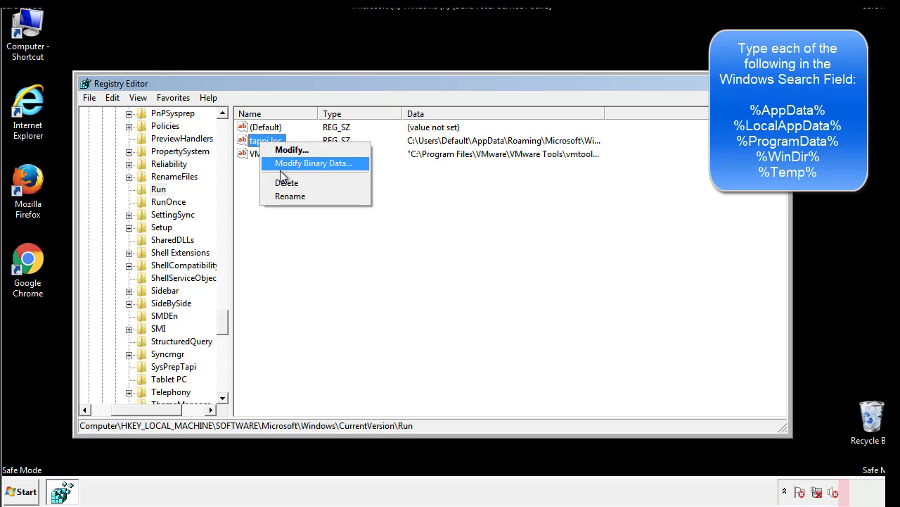
pyautogui.click(283, 182)
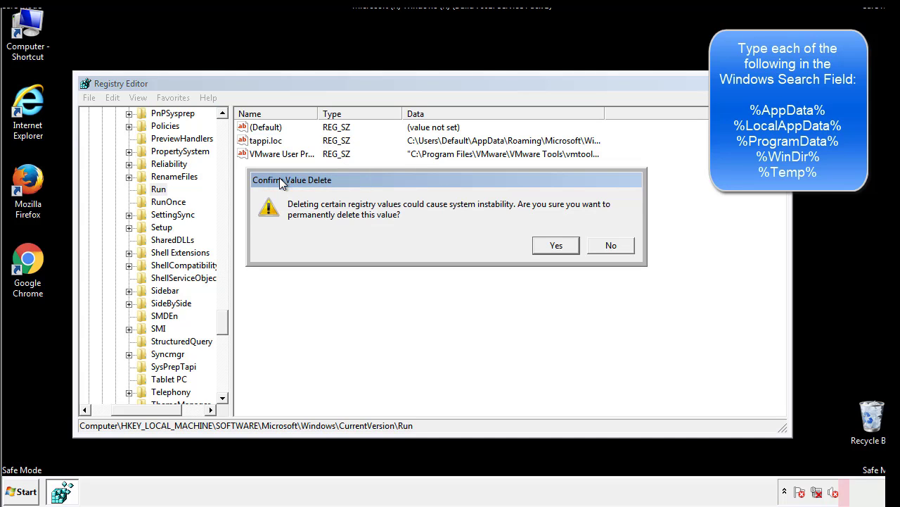
pyautogui.click(552, 245)
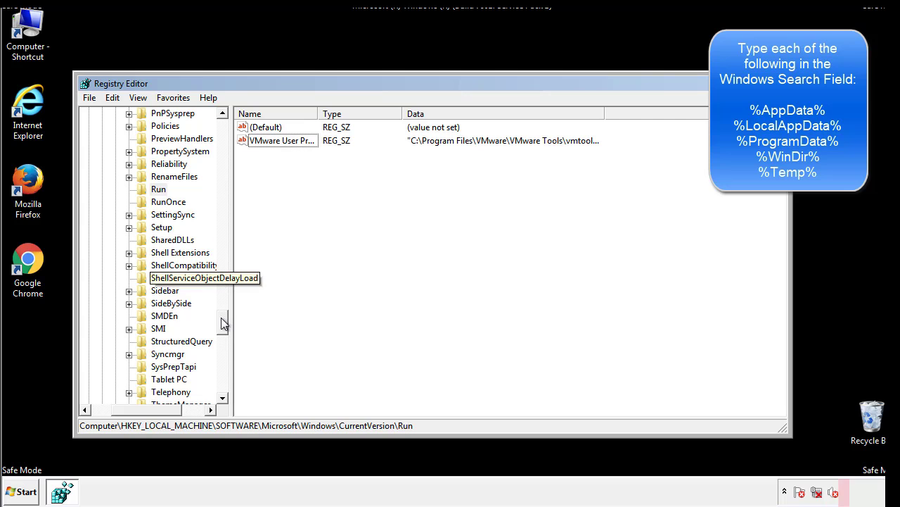
# - Collapse the HKEY_LOCAL_MACHINE branch and expand HKEY_CURRENT_USER
pyautogui.moveTo(222, 323); pyautogui.dragTo(219, 390)
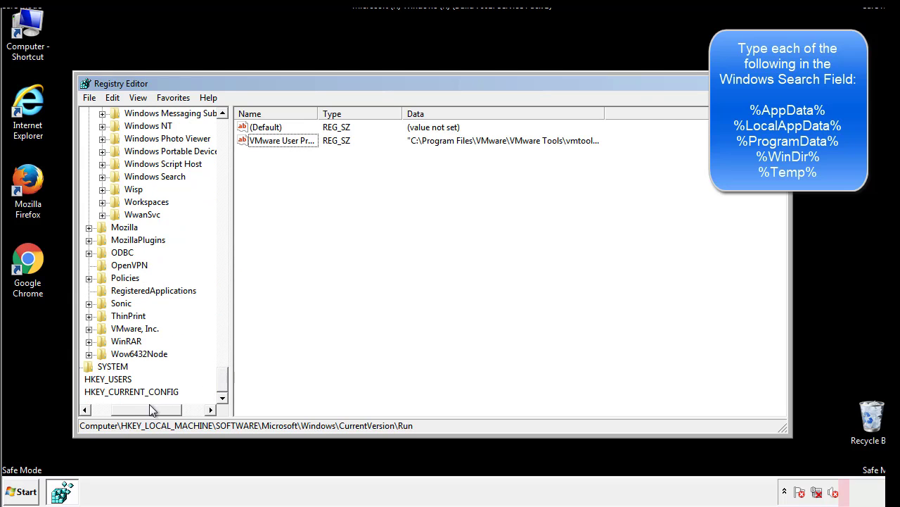
pyautogui.moveTo(149, 408); pyautogui.dragTo(122, 412)
pyautogui.moveTo(222, 380); pyautogui.dragTo(229, 134)
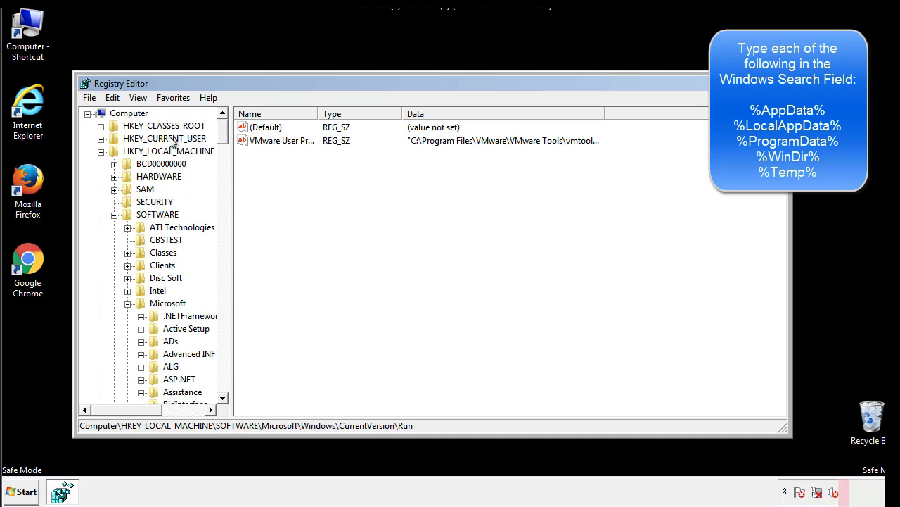
pyautogui.click(101, 151)
pyautogui.click(101, 138)
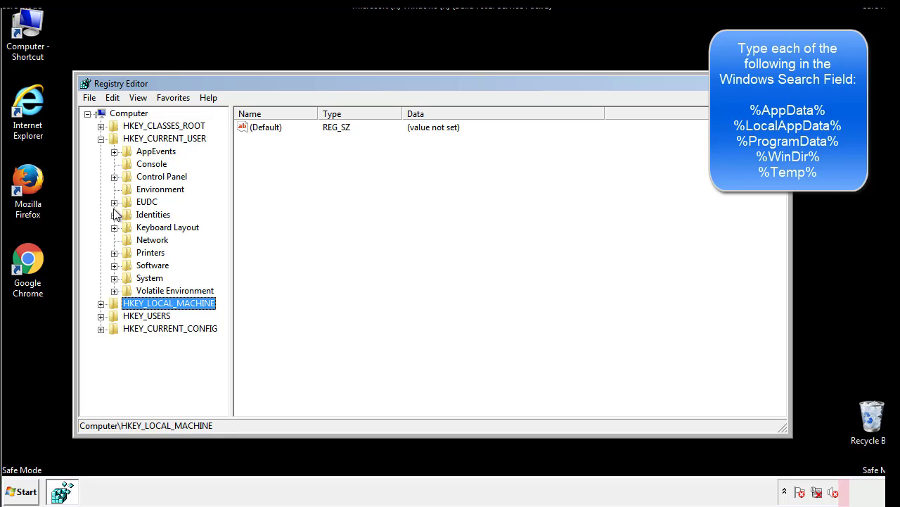
# - Open the Run key under HKEY_CURRENT_USER\Software\Microsoft\Windows\CurrentVersion to check its startup values
pyautogui.click(114, 265)
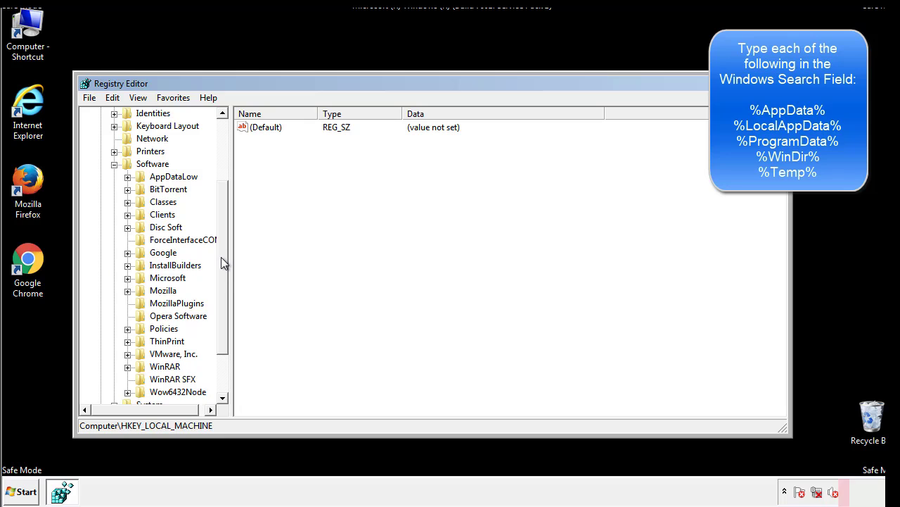
pyautogui.moveTo(221, 257); pyautogui.dragTo(221, 271)
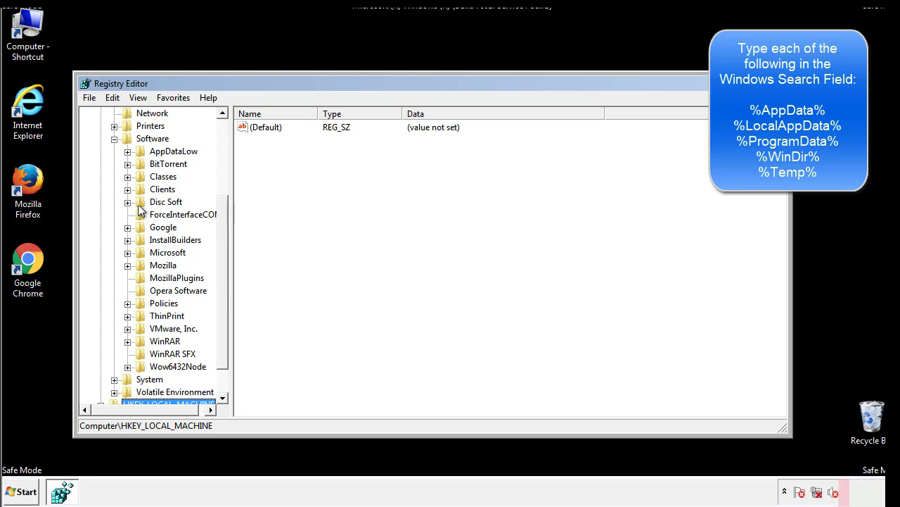
pyautogui.click(128, 252)
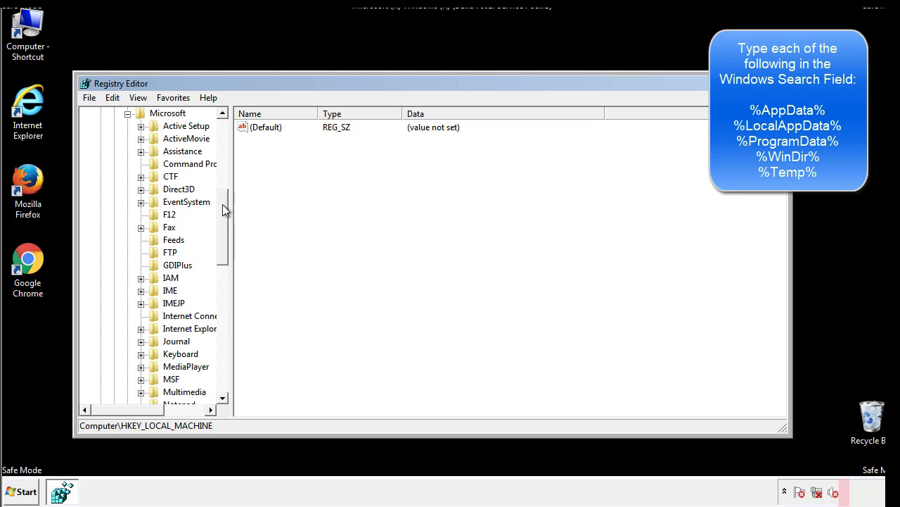
pyautogui.moveTo(219, 208); pyautogui.dragTo(221, 293)
pyautogui.click(141, 240)
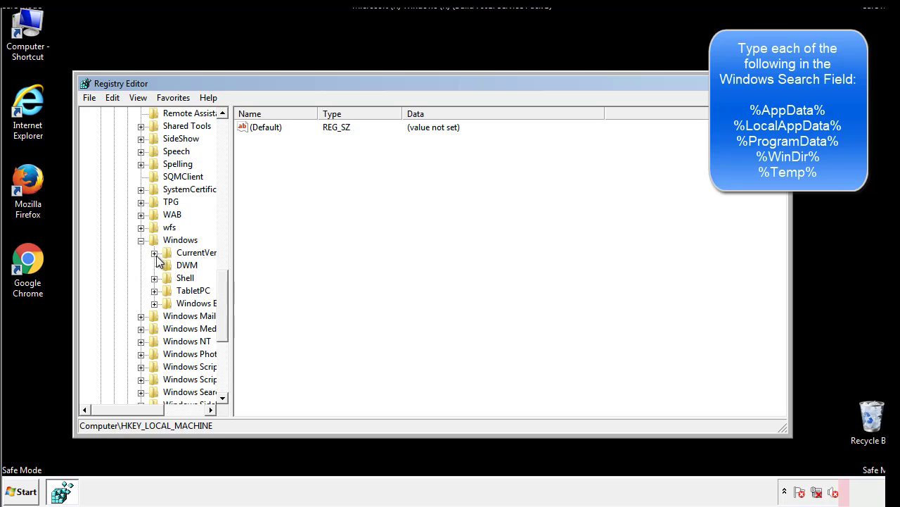
pyautogui.click(155, 253)
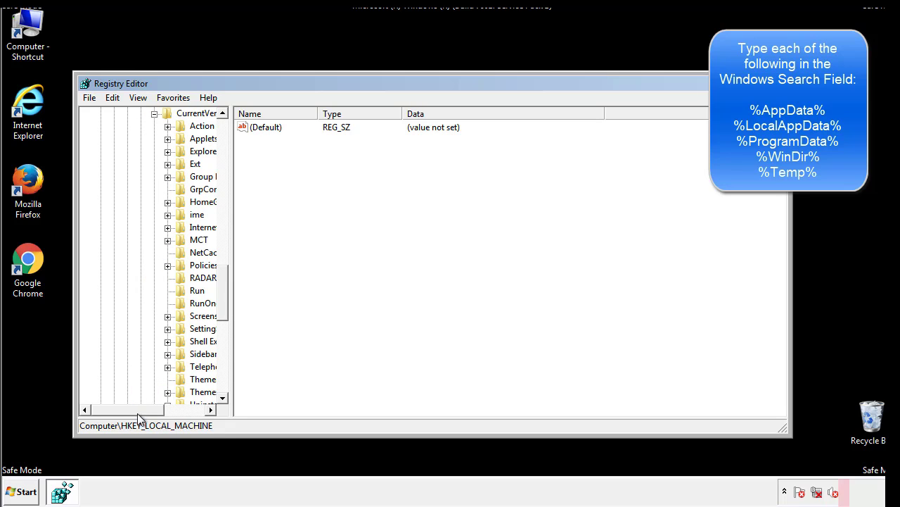
pyautogui.moveTo(137, 412); pyautogui.dragTo(160, 411)
pyautogui.click(156, 291)
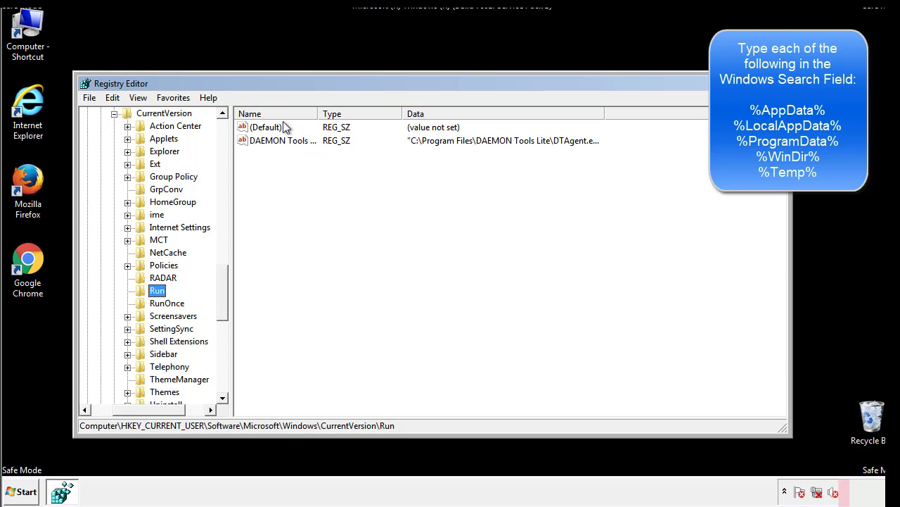
pyautogui.click(337, 163)
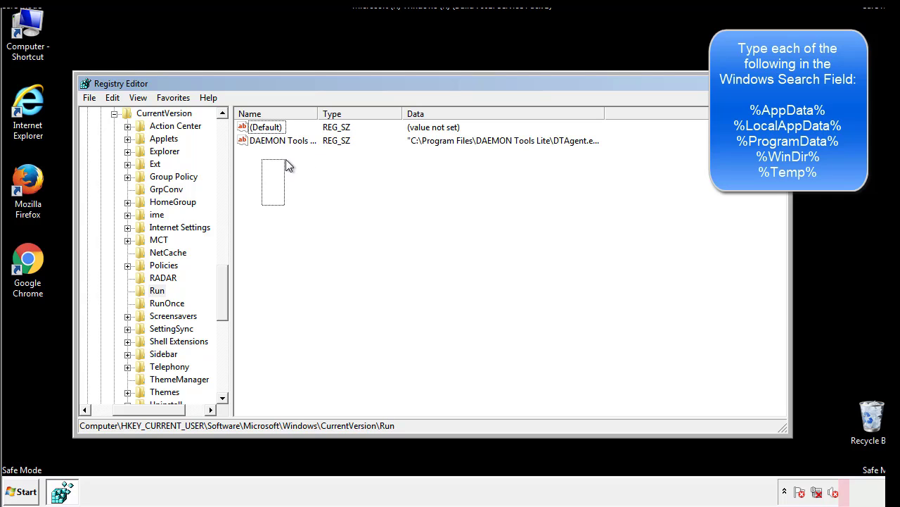
pyautogui.moveTo(285, 163); pyautogui.dragTo(325, 165)
# - Collapse the Windows key under HKEY_CURRENT_USER\Software\Microsoft and return to the start of the key tree
pyautogui.moveTo(149, 407); pyautogui.dragTo(131, 409)
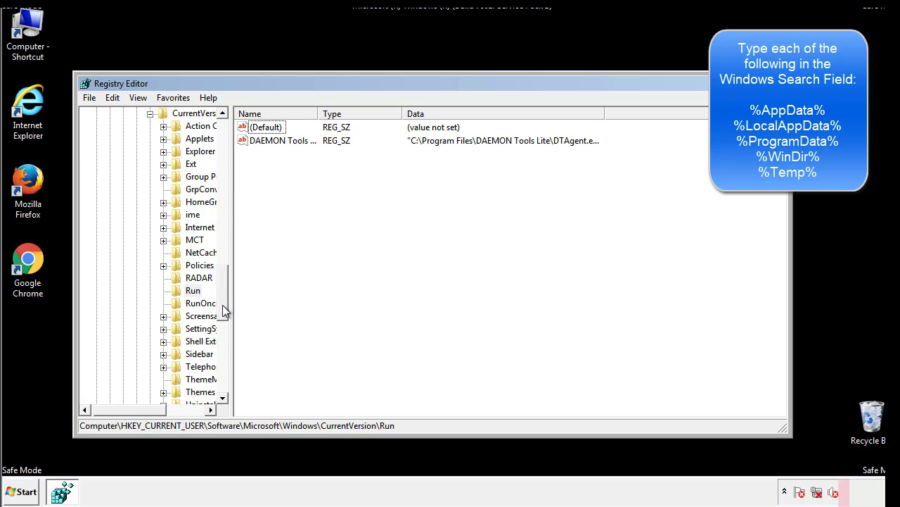
pyautogui.moveTo(223, 305); pyautogui.dragTo(226, 259)
pyautogui.click(137, 329)
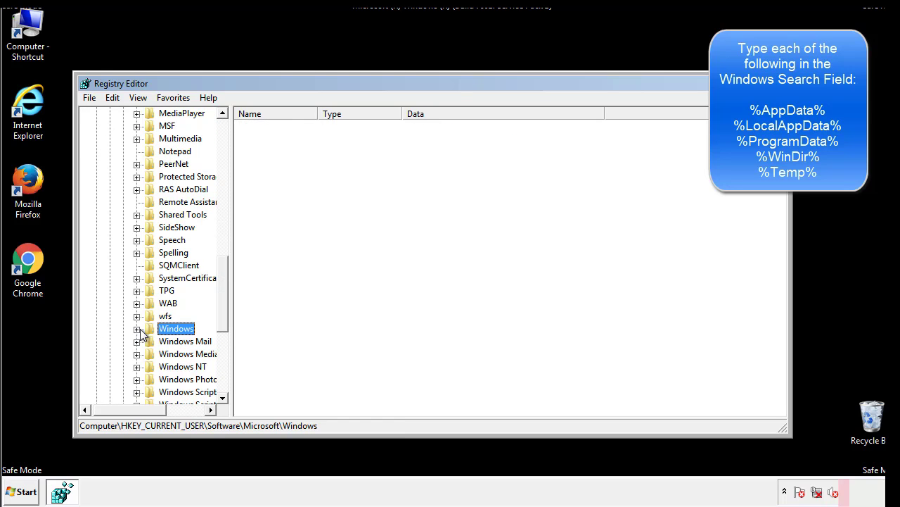
pyautogui.moveTo(225, 314); pyautogui.dragTo(226, 157)
# - Search the registry's keys, values and data for %appdata% and %temp%
pyautogui.click(113, 98)
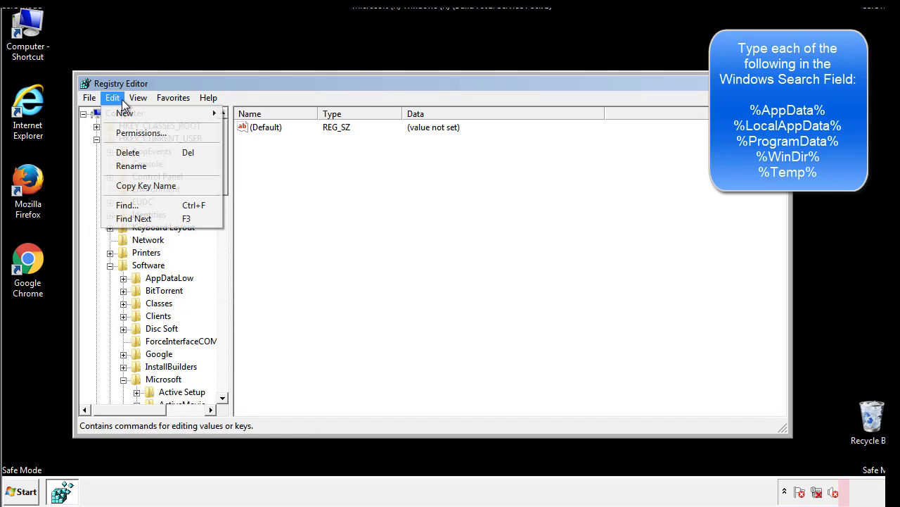
pyautogui.click(127, 205)
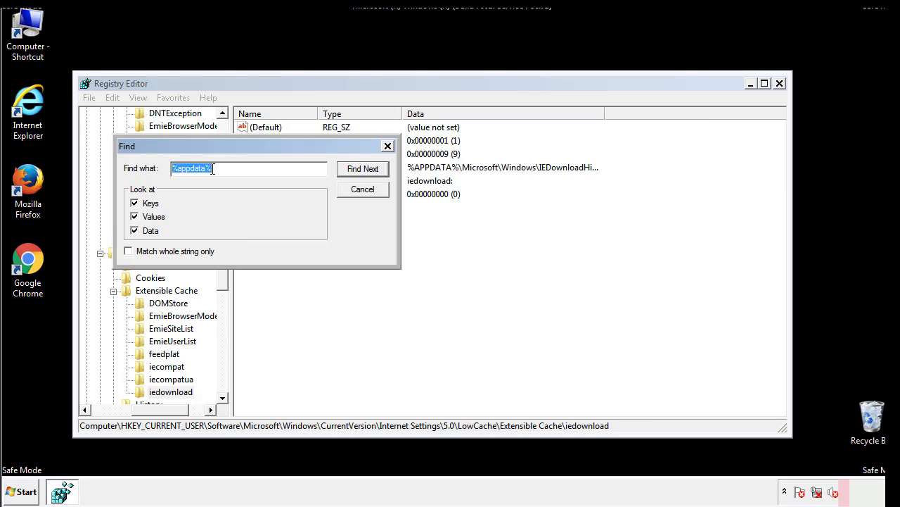
pyautogui.write('%')
pyautogui.write('%')
pyautogui.press('Return')
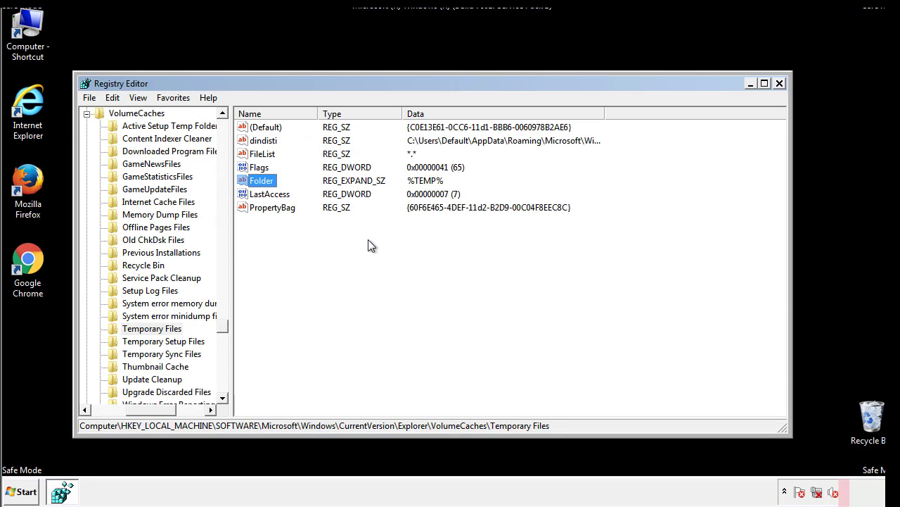
# - Delete all values in the VolumeCaches\Temporary Files key, confirm the deletion, and close the Registry Editor
pyautogui.click(339, 218)
pyautogui.moveTo(290, 226); pyautogui.dragTo(258, 125)
pyautogui.rightClick(255, 129)
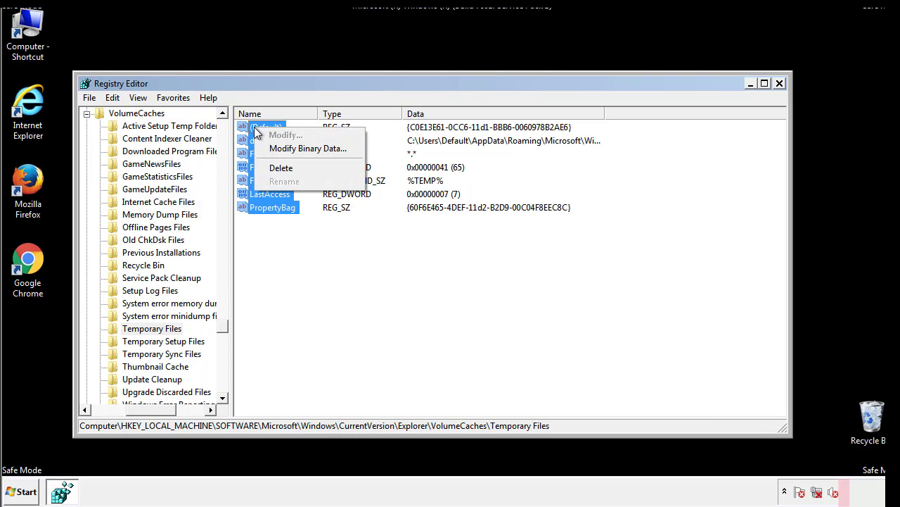
pyautogui.click(276, 171)
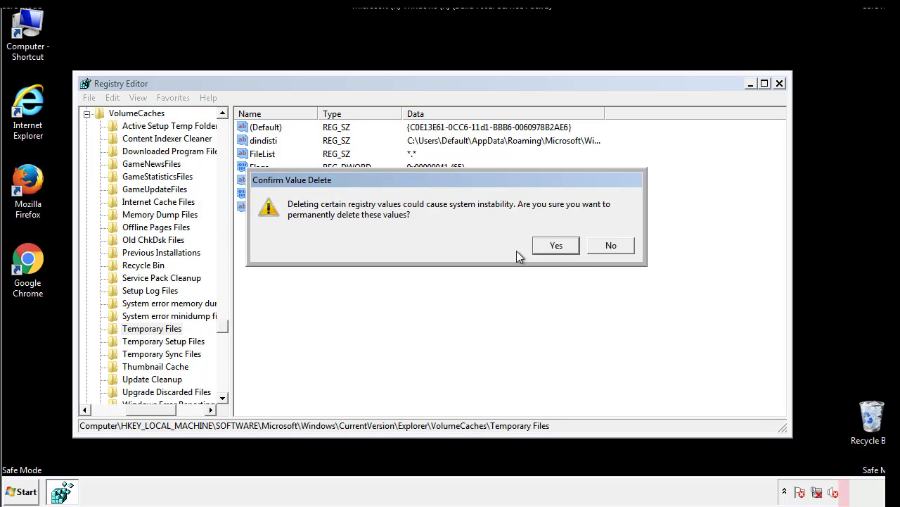
pyautogui.click(576, 247)
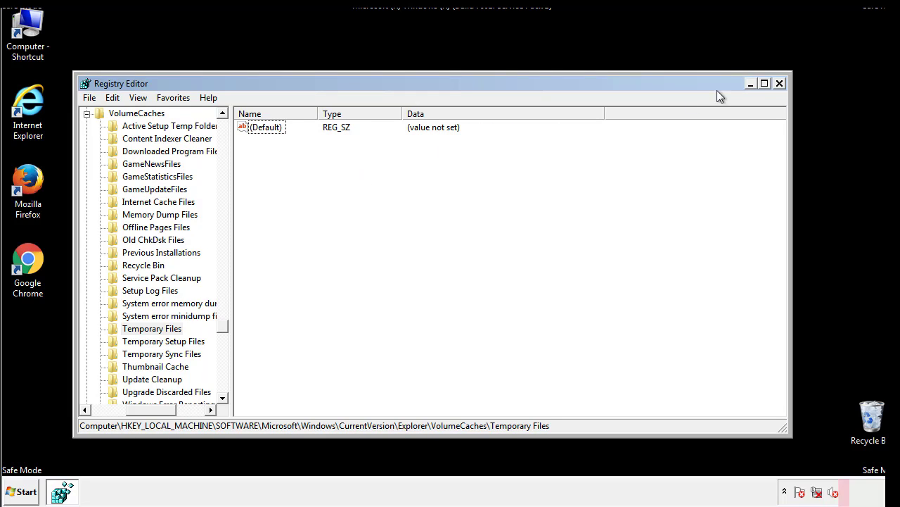
pyautogui.click(781, 84)
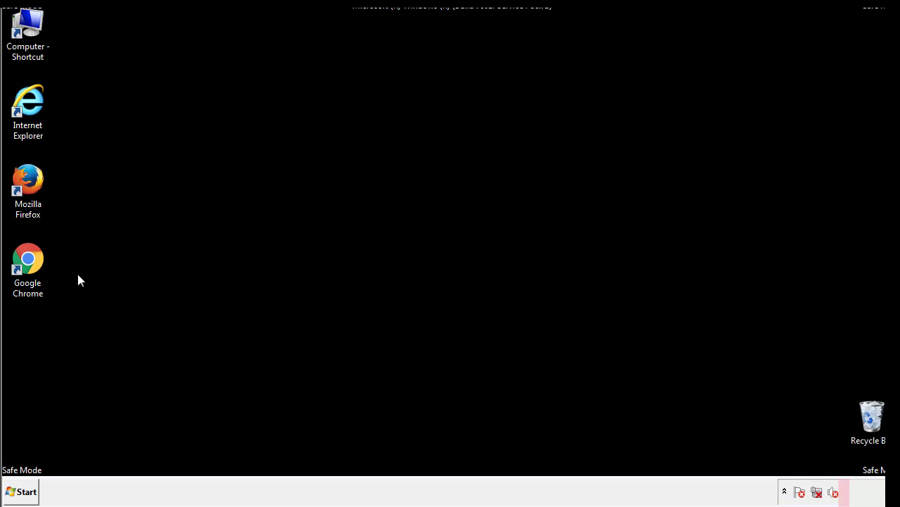
# - Search for msconfig and launch the System Configuration utility
pyautogui.click(20, 492)
pyautogui.write('ms')
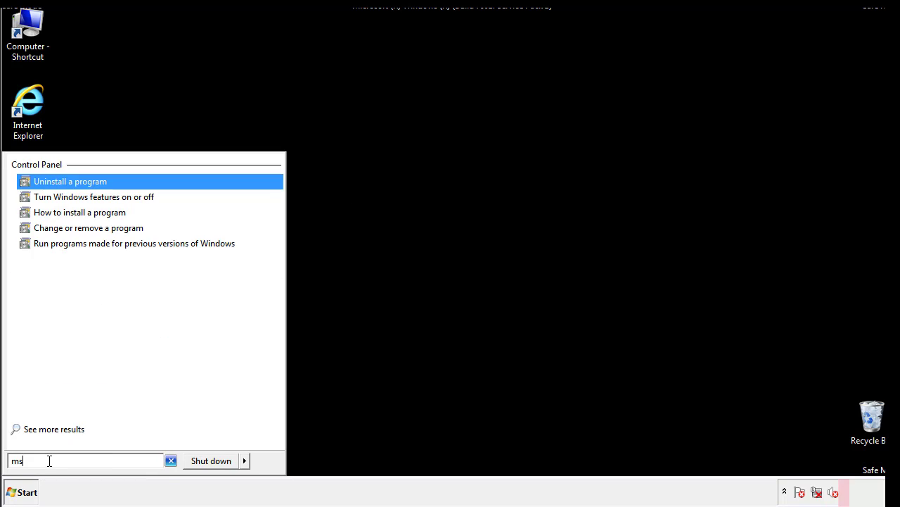
pyautogui.write('confog')
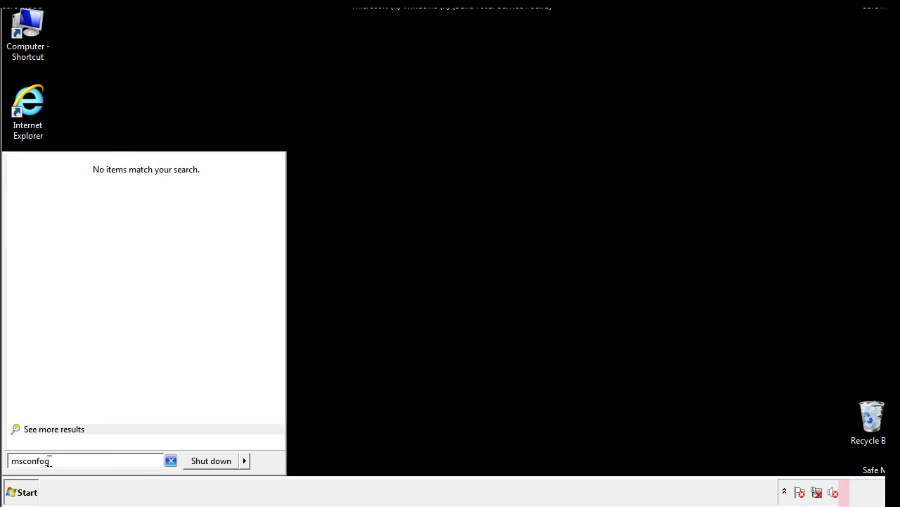
pyautogui.press('BackSpace')
pyautogui.press('BackSpace')
pyautogui.write('ig')
pyautogui.press('Return')
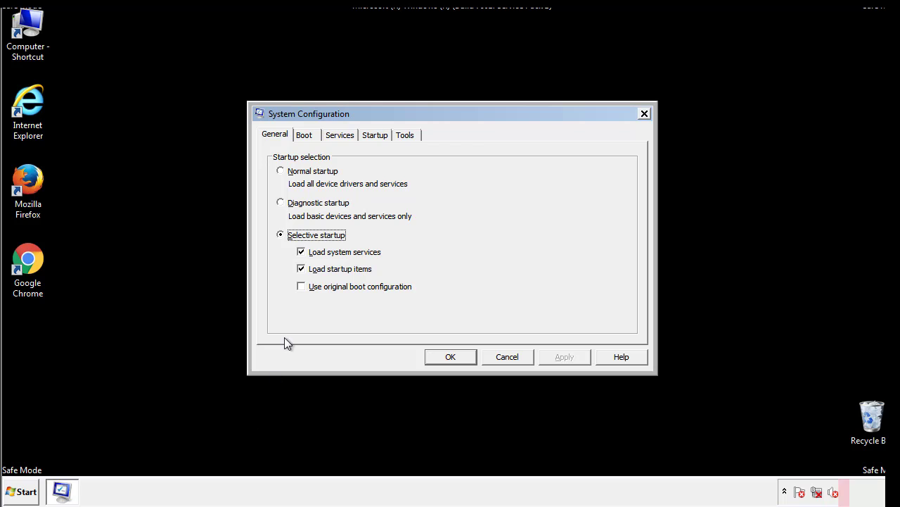
# - Turn off Safe boot in the boot options, apply the change, and restart the computer
pyautogui.click(306, 136)
pyautogui.click(284, 270)
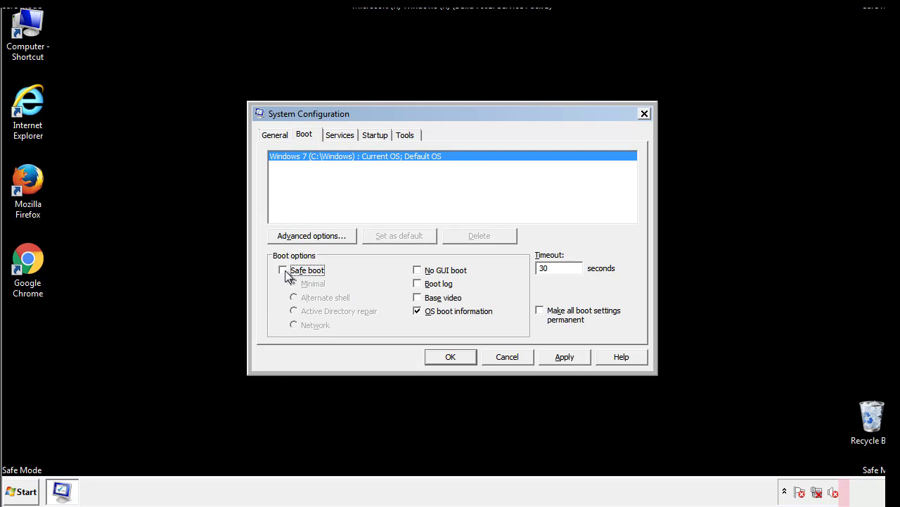
pyautogui.click(566, 357)
pyautogui.click(456, 356)
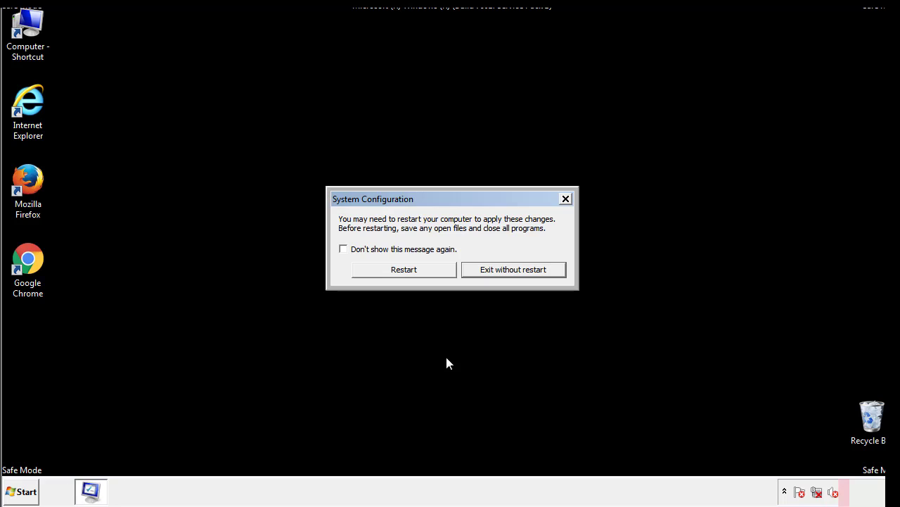
pyautogui.click(404, 269)
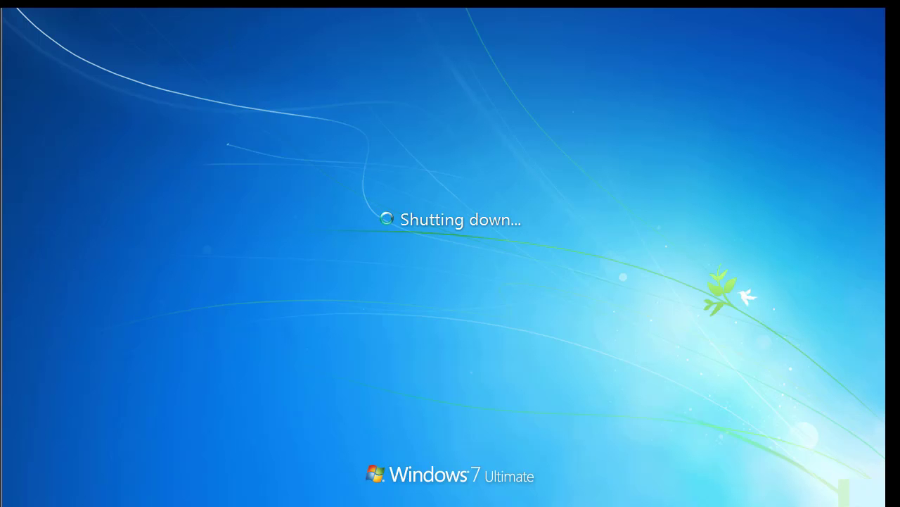